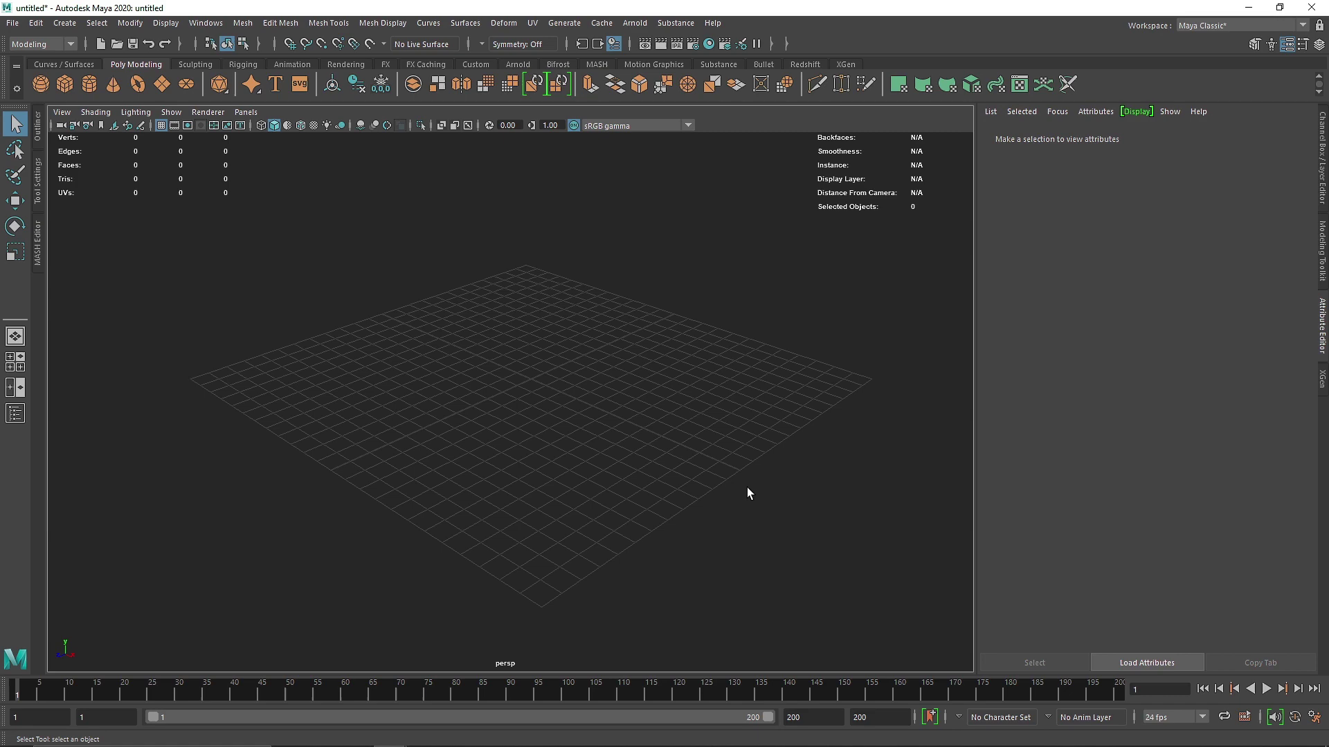
# Create a polygon plane at the origin and scale it uniformly to about 35.5.
pyautogui.click(163, 85)
pyautogui.keyDown('alt'); pyautogui.moveTo(501, 388); pyautogui.dragTo(1001, 446); pyautogui.keyUp('alt')
pyautogui.press('r')
pyautogui.hotkey('ctrl', 'a')
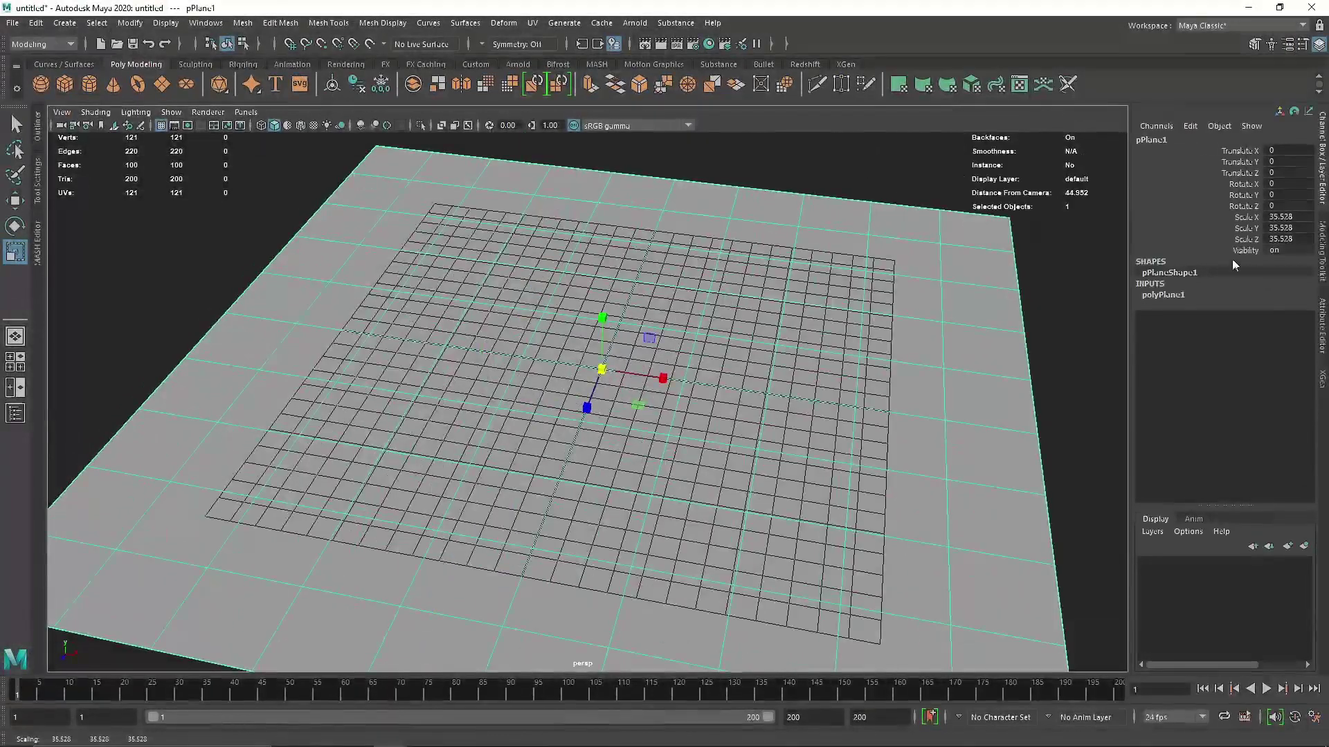
# Set the plane's width and height subdivisions to 1 and hide the viewport grid.
pyautogui.click(1204, 295)
pyautogui.click(1283, 328)
pyautogui.moveTo(1287, 329); pyautogui.dragTo(1288, 339)
pyautogui.write('1')
pyautogui.press('Return')
pyautogui.click(1076, 322)
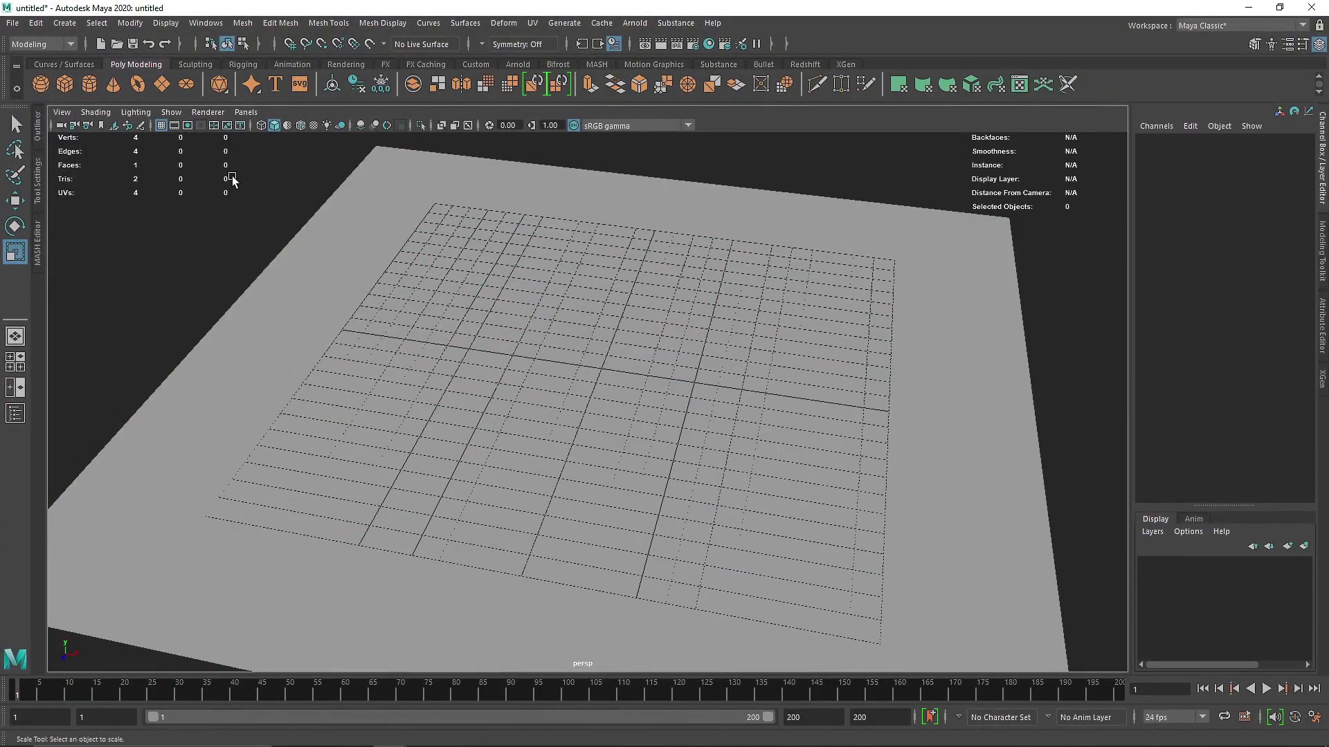
pyautogui.click(161, 125)
pyautogui.keyDown('alt'); pyautogui.moveTo(190, 145); pyautogui.dragTo(166, 132); pyautogui.keyUp('alt')
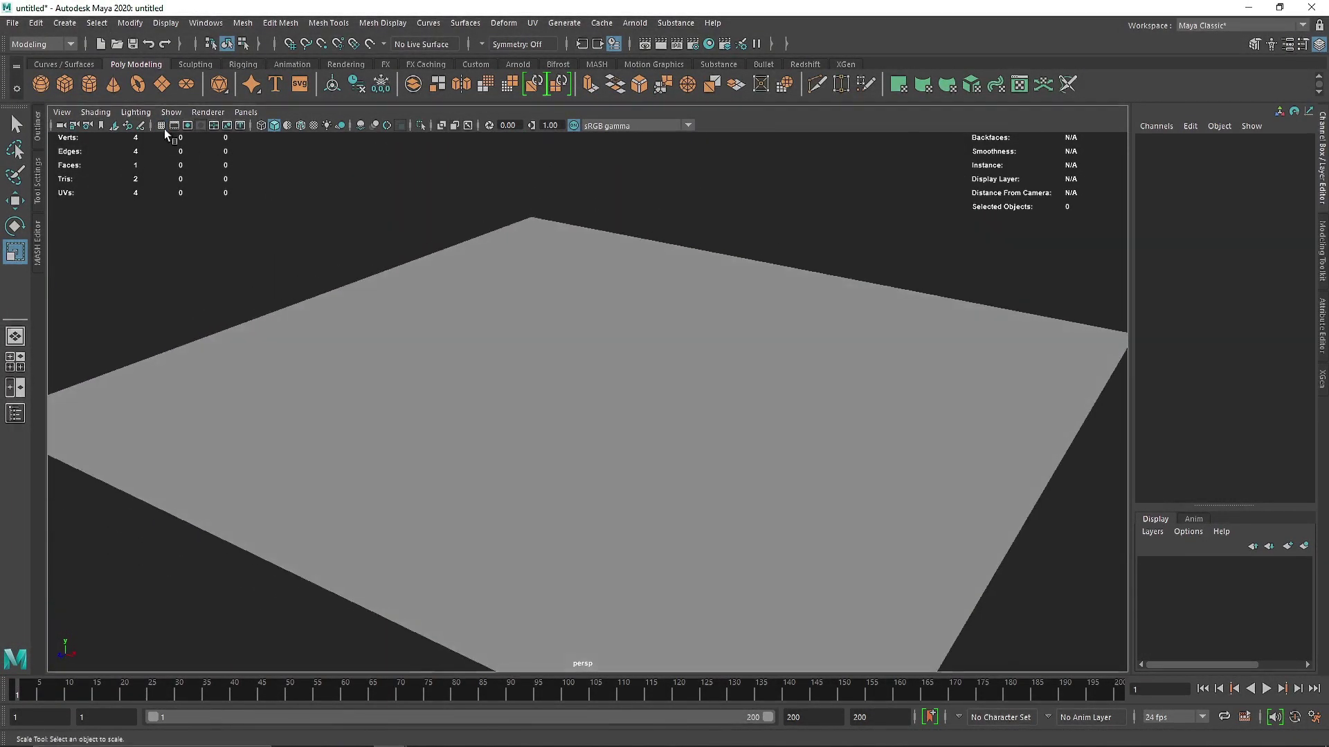
# Create a polygon sphere, raise it about 5 units above the plane and scale it uniformly to about 1.8.
pyautogui.click(45, 86)
pyautogui.keyDown('alt'); pyautogui.moveTo(608, 311); pyautogui.dragTo(600, 365, button='middle'); pyautogui.keyUp('alt')
pyautogui.press('w')
pyautogui.moveTo(594, 365); pyautogui.dragTo(594, 255)
pyautogui.press('r')
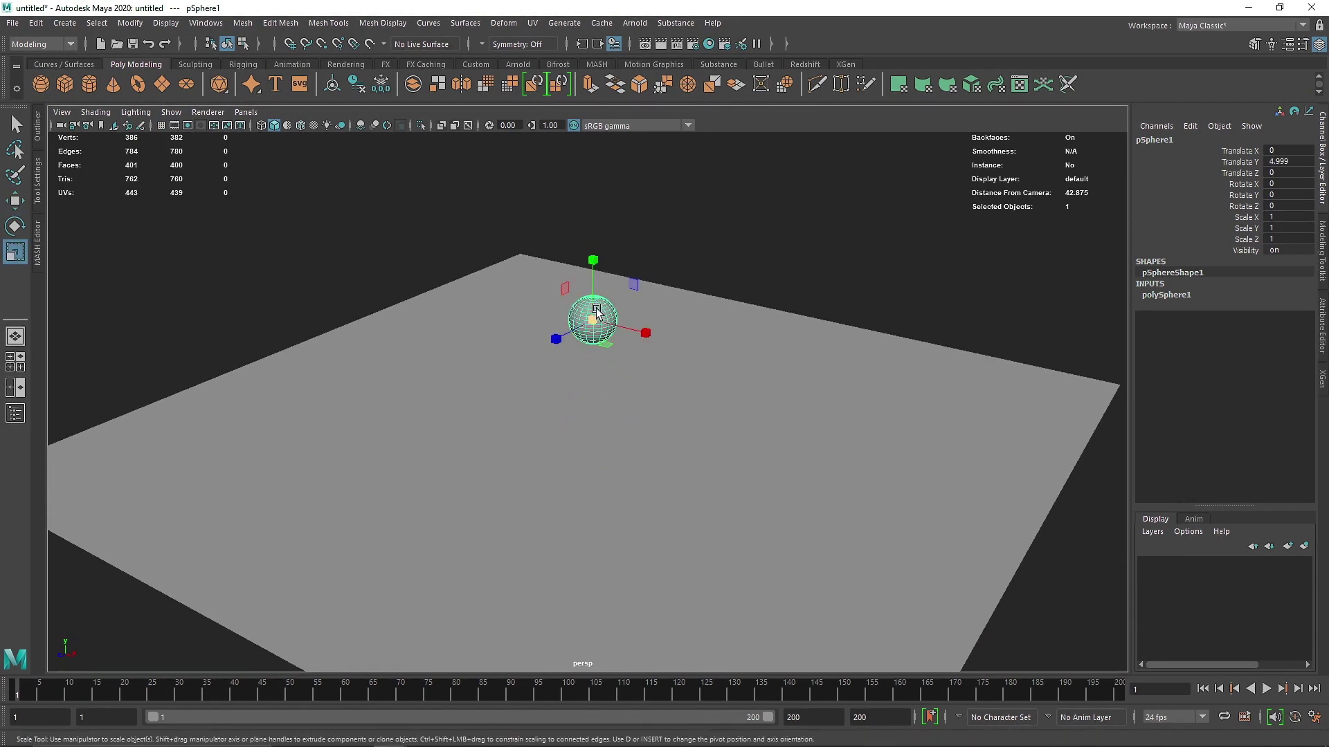
pyautogui.moveTo(593, 319); pyautogui.dragTo(640, 320)
# Make the plane an nCloth passive collider, using the FX menu set.
pyautogui.click(642, 355)
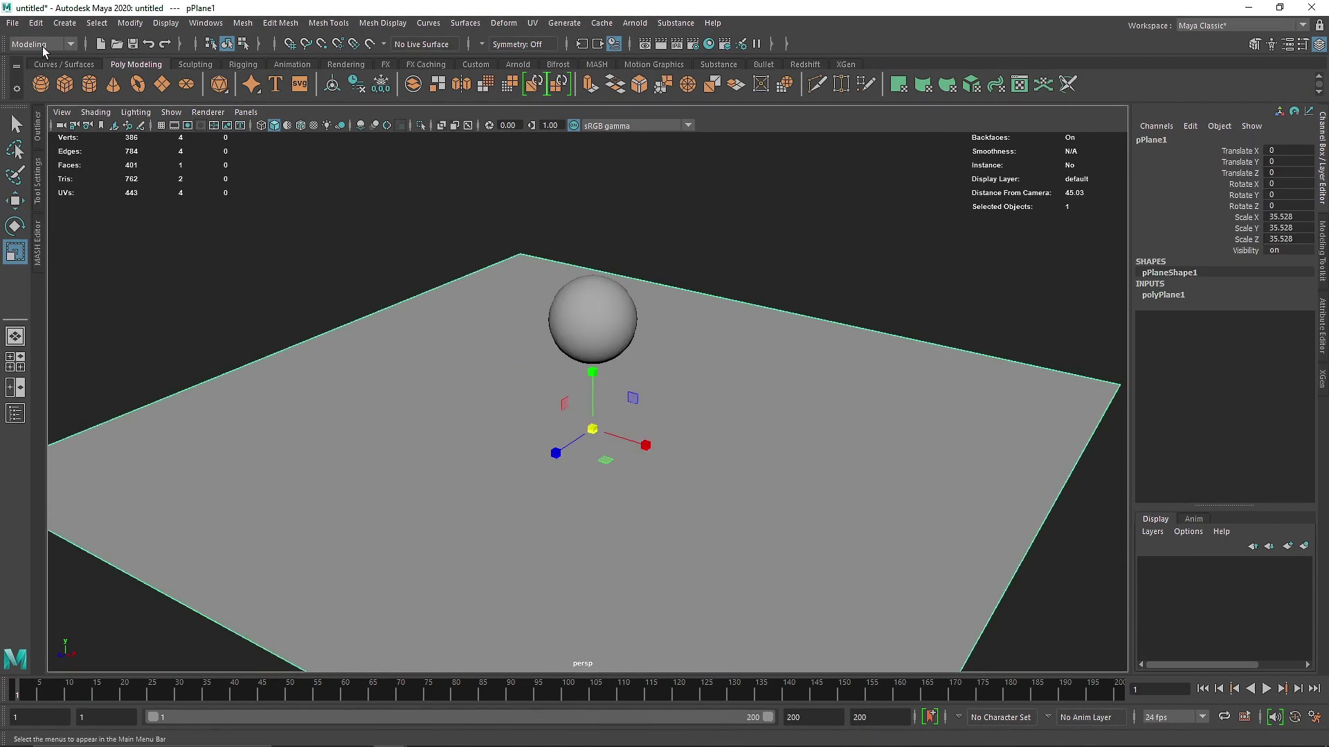
pyautogui.click(41, 44)
pyautogui.click(27, 102)
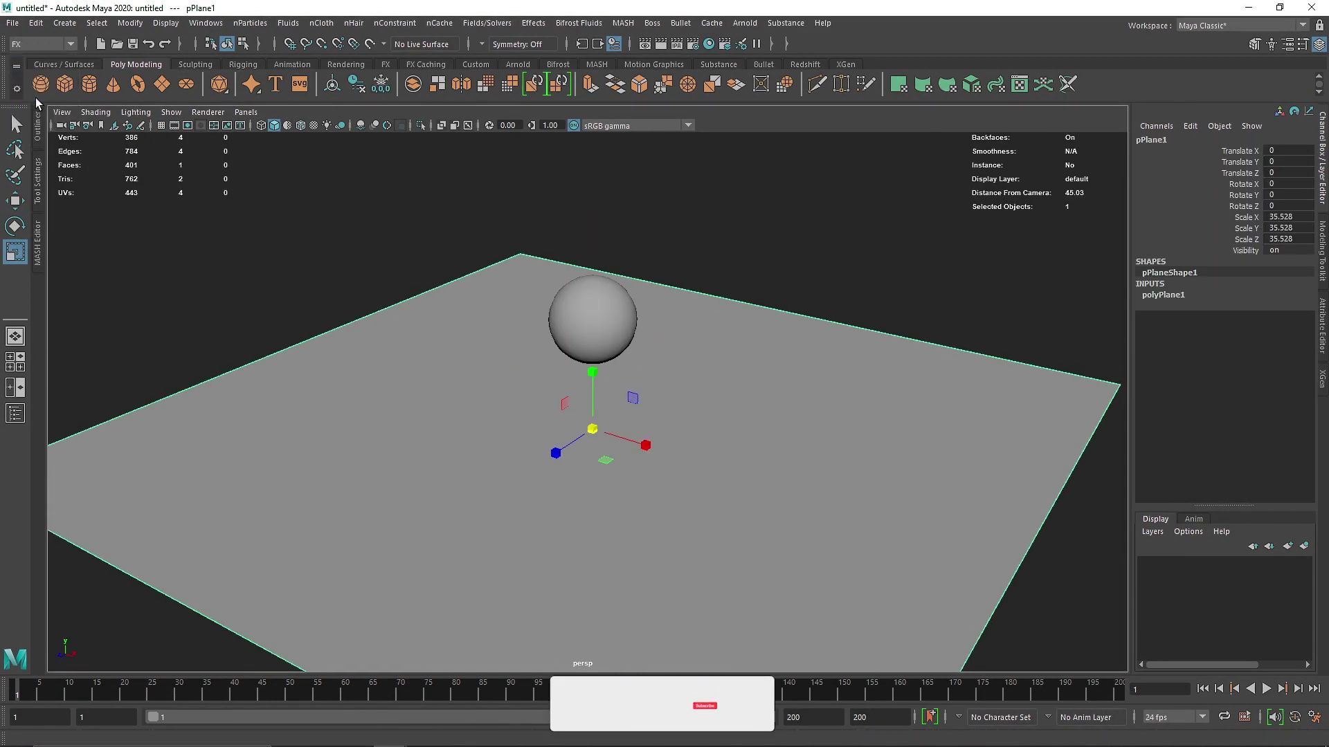
pyautogui.click(316, 24)
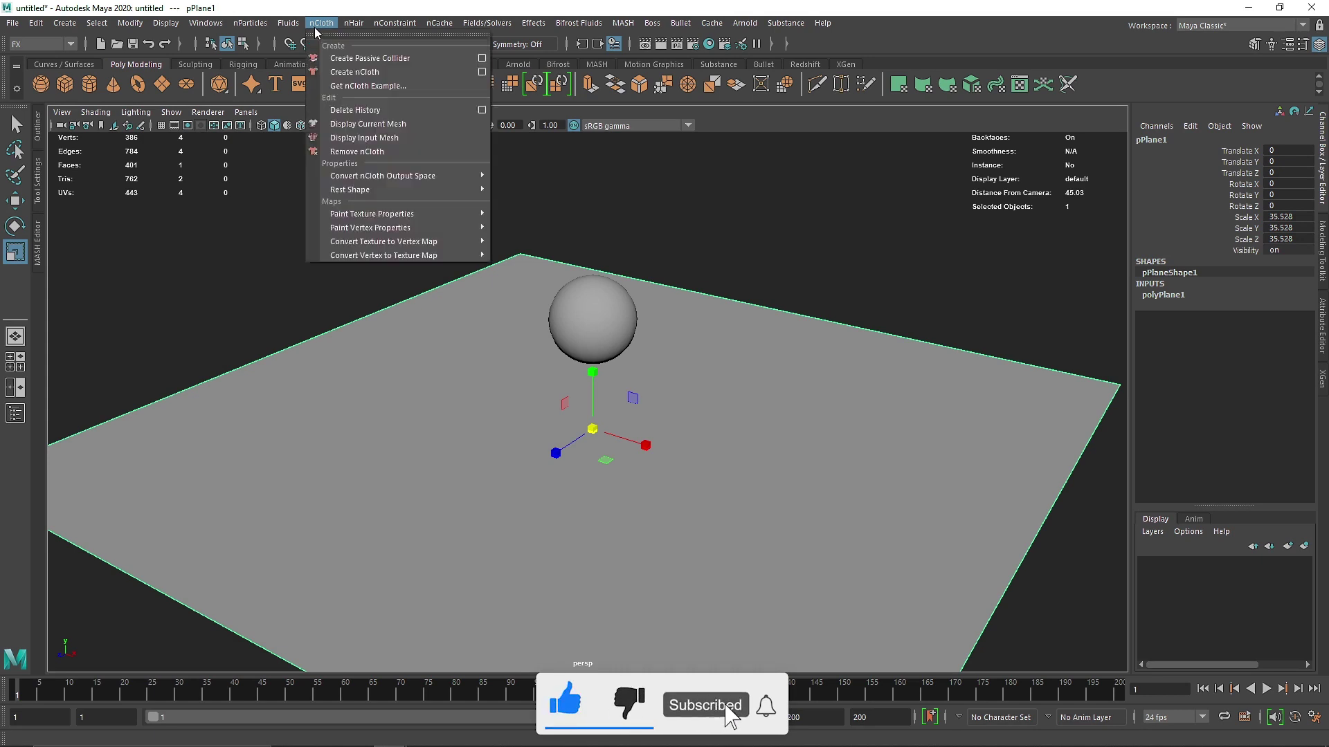
pyautogui.click(419, 61)
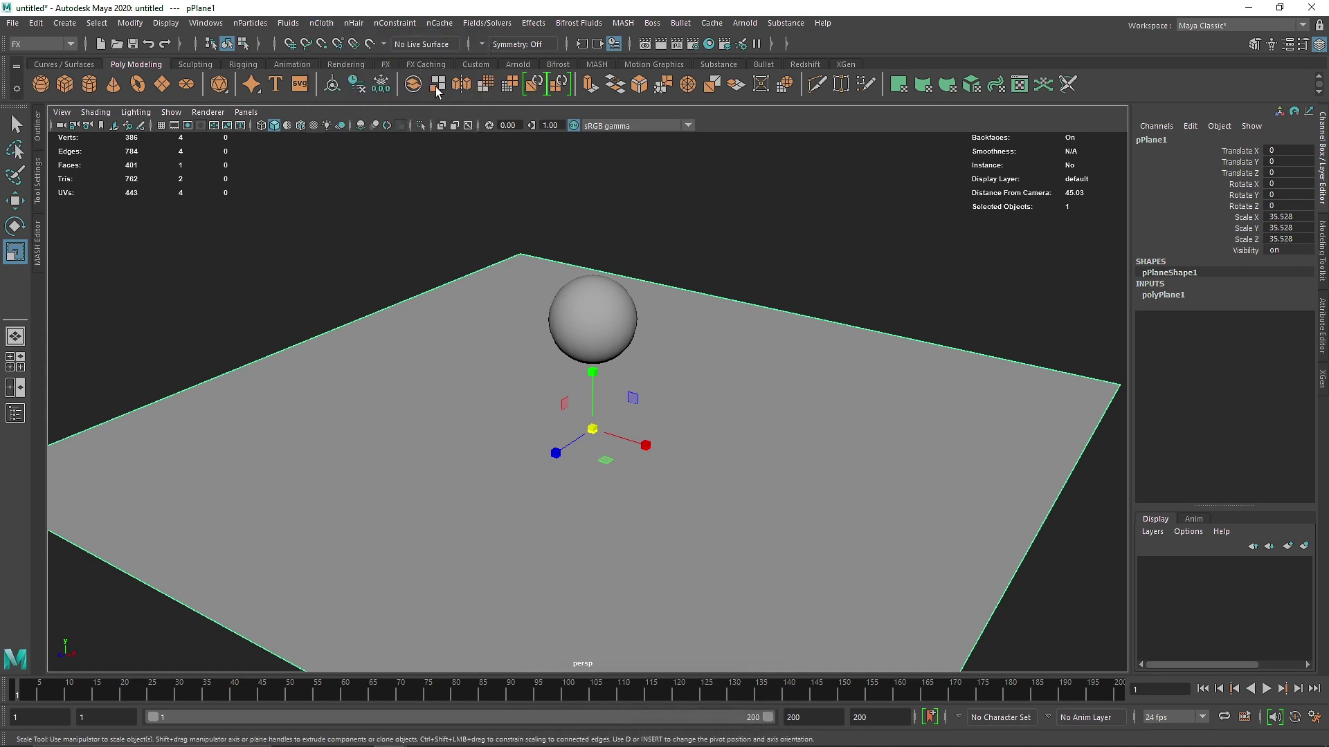
# Convert the sphere into an nCloth object.
pyautogui.click(593, 305)
pyautogui.click(321, 23)
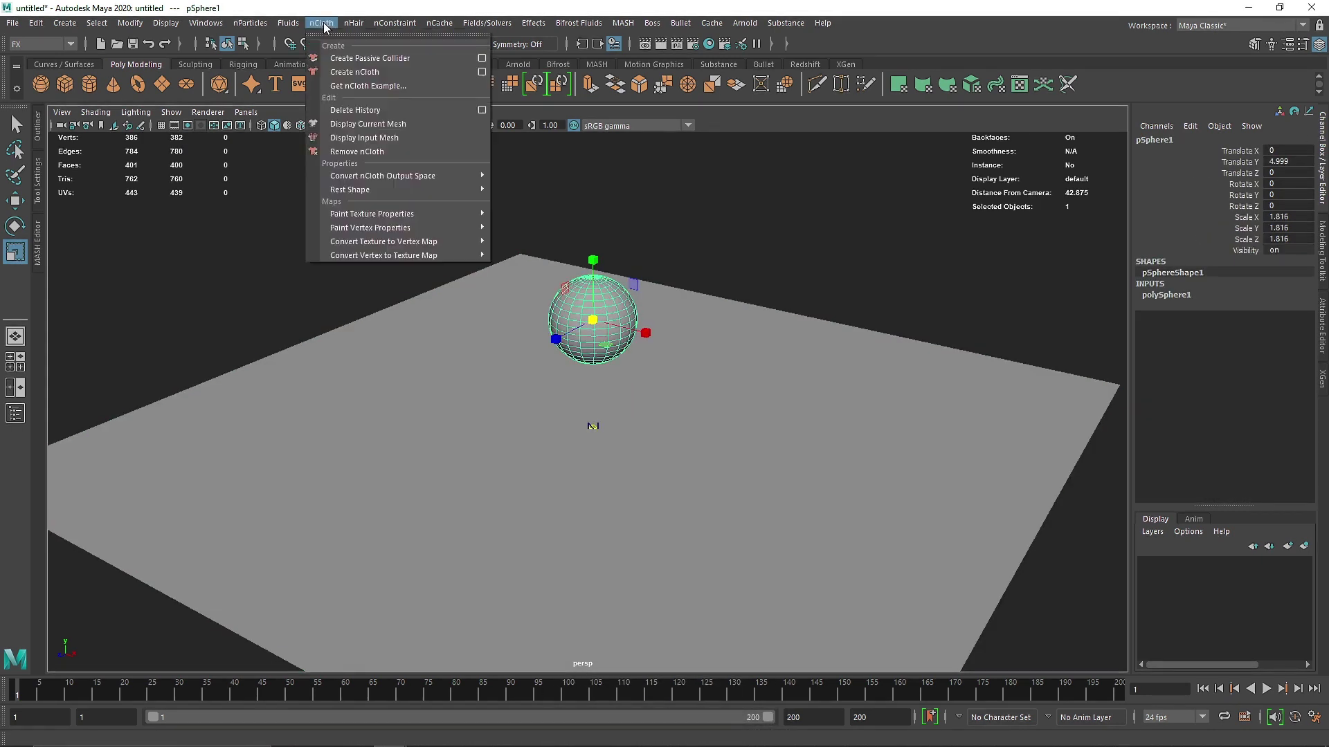
pyautogui.click(352, 72)
# Play the simulation to preview the sphere falling onto the plane, and return to the first frame with the sphere selected.
pyautogui.click(1321, 324)
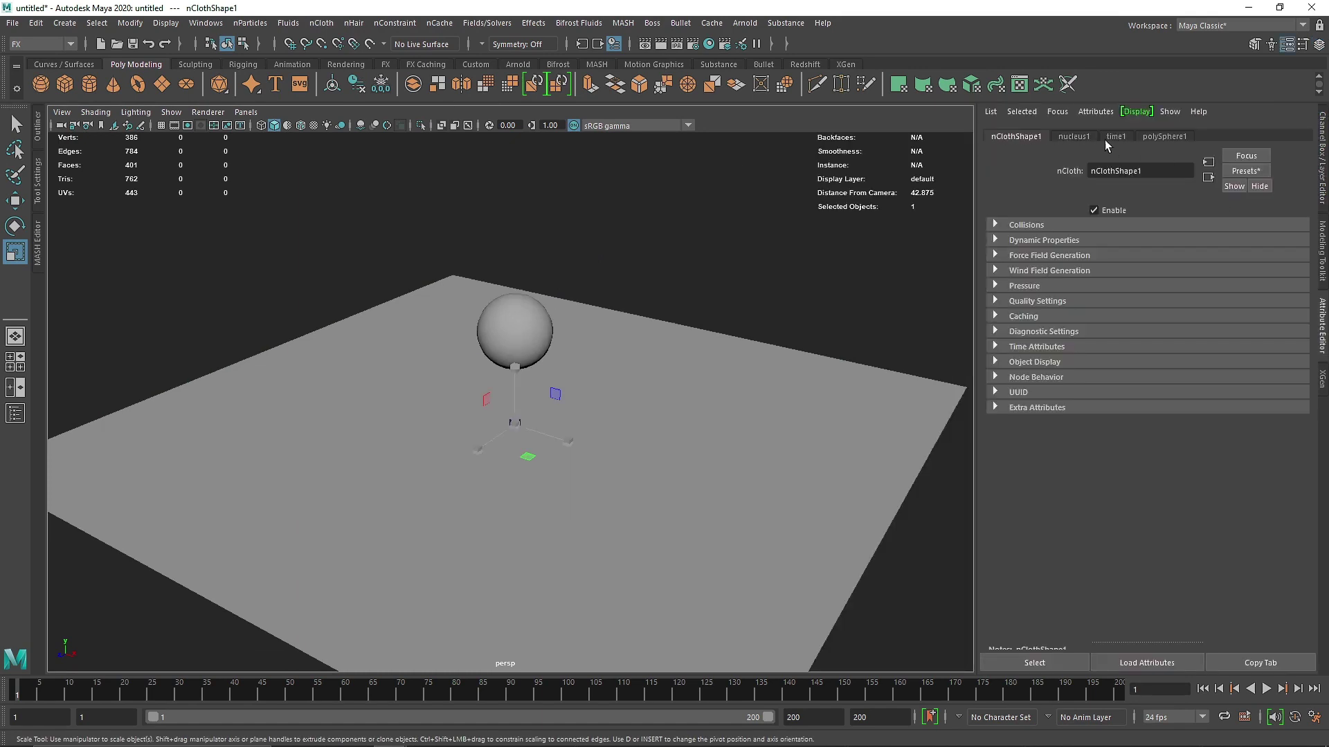
pyautogui.click(802, 226)
pyautogui.click(531, 317)
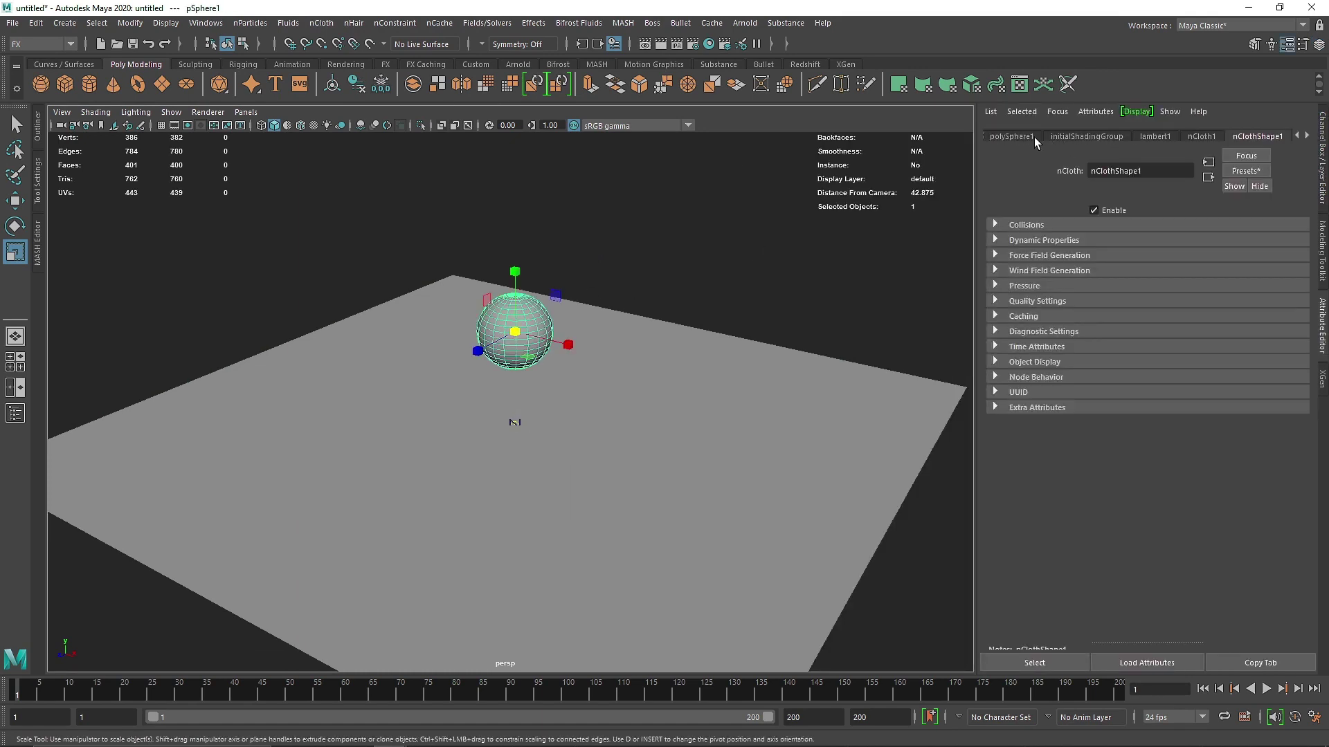
pyautogui.click(1011, 136)
pyautogui.click(872, 236)
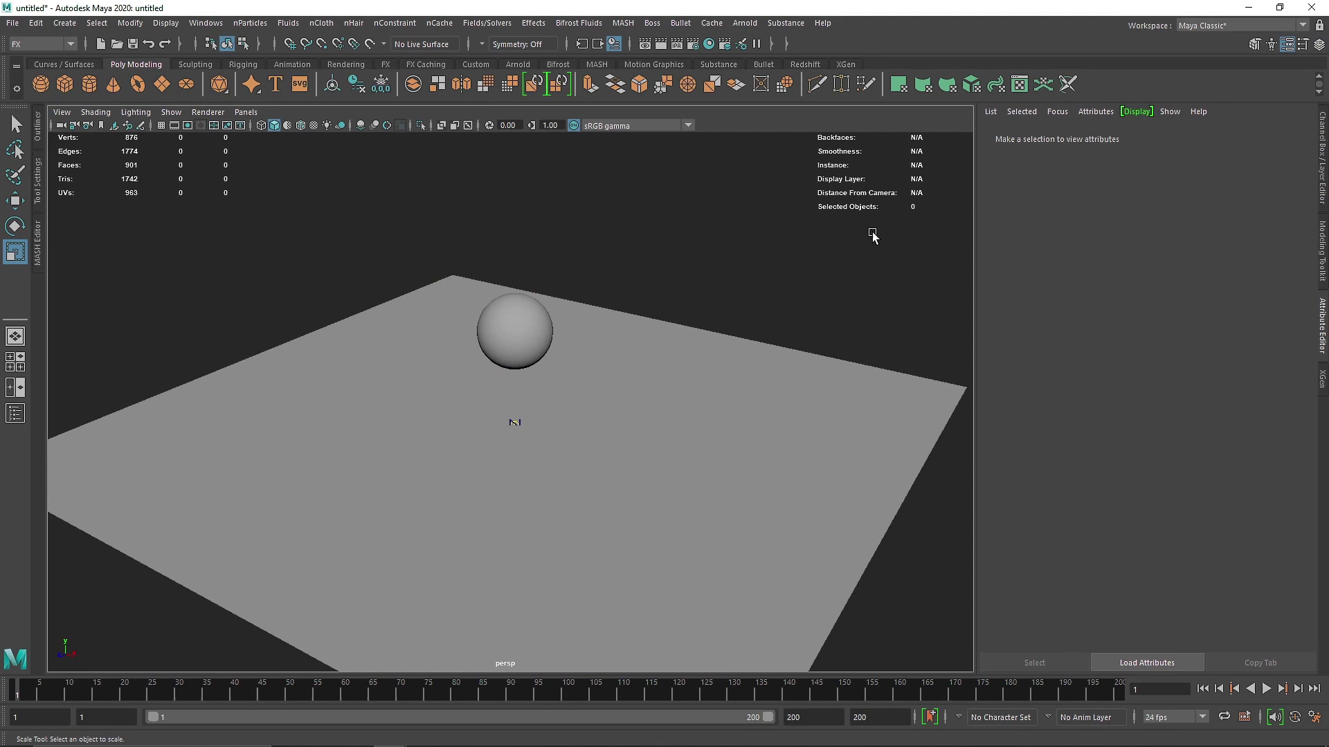
pyautogui.click(1267, 689)
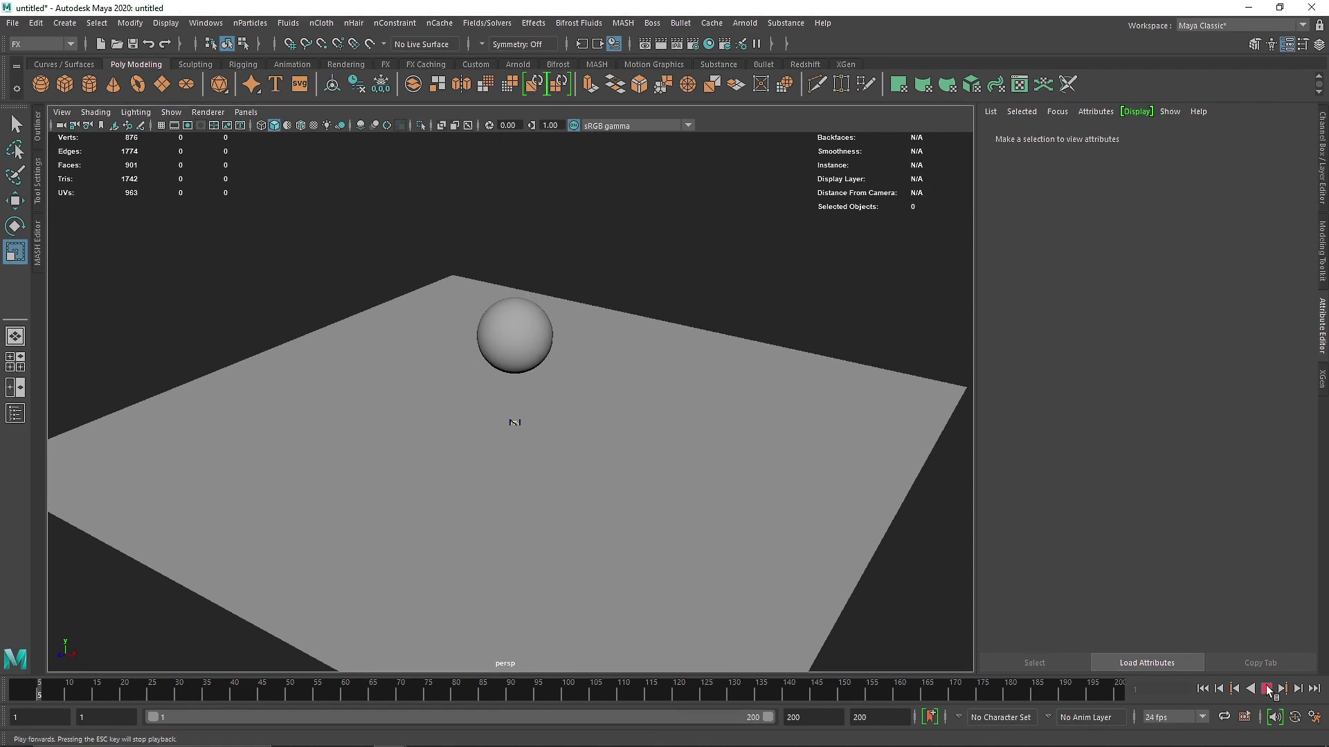
pyautogui.click(1266, 688)
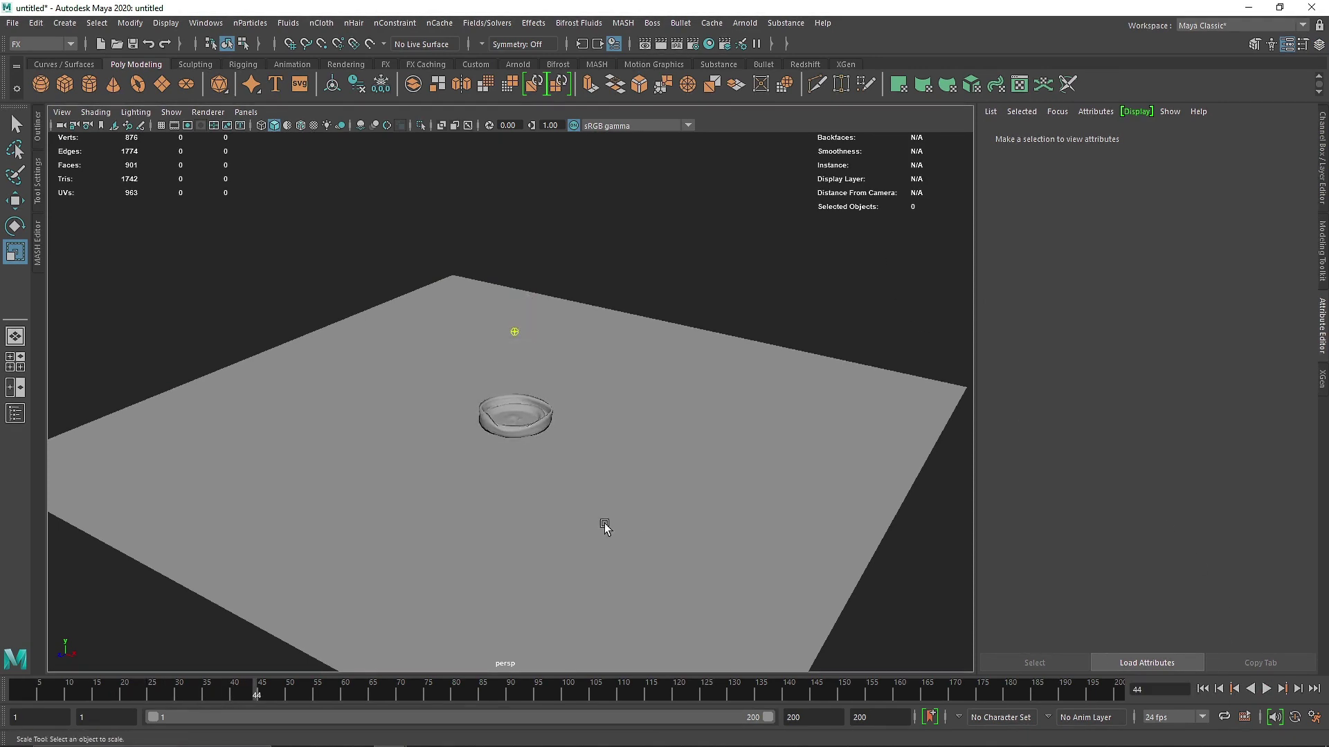
pyautogui.scroll(5, 520, 439)
pyautogui.click(520, 440)
pyautogui.click(1202, 688)
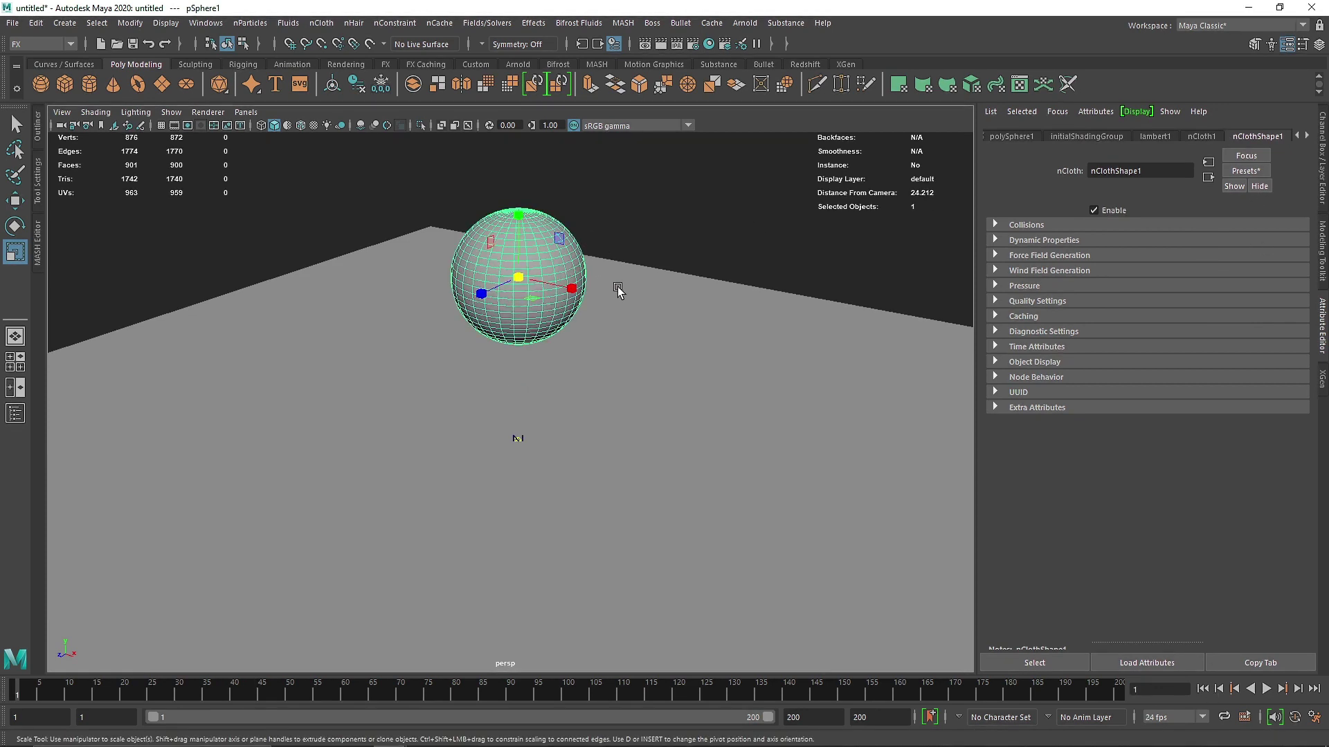
# Examine the sphere's nCloth dynamic properties, force field settings and the available presets.
pyautogui.click(1043, 240)
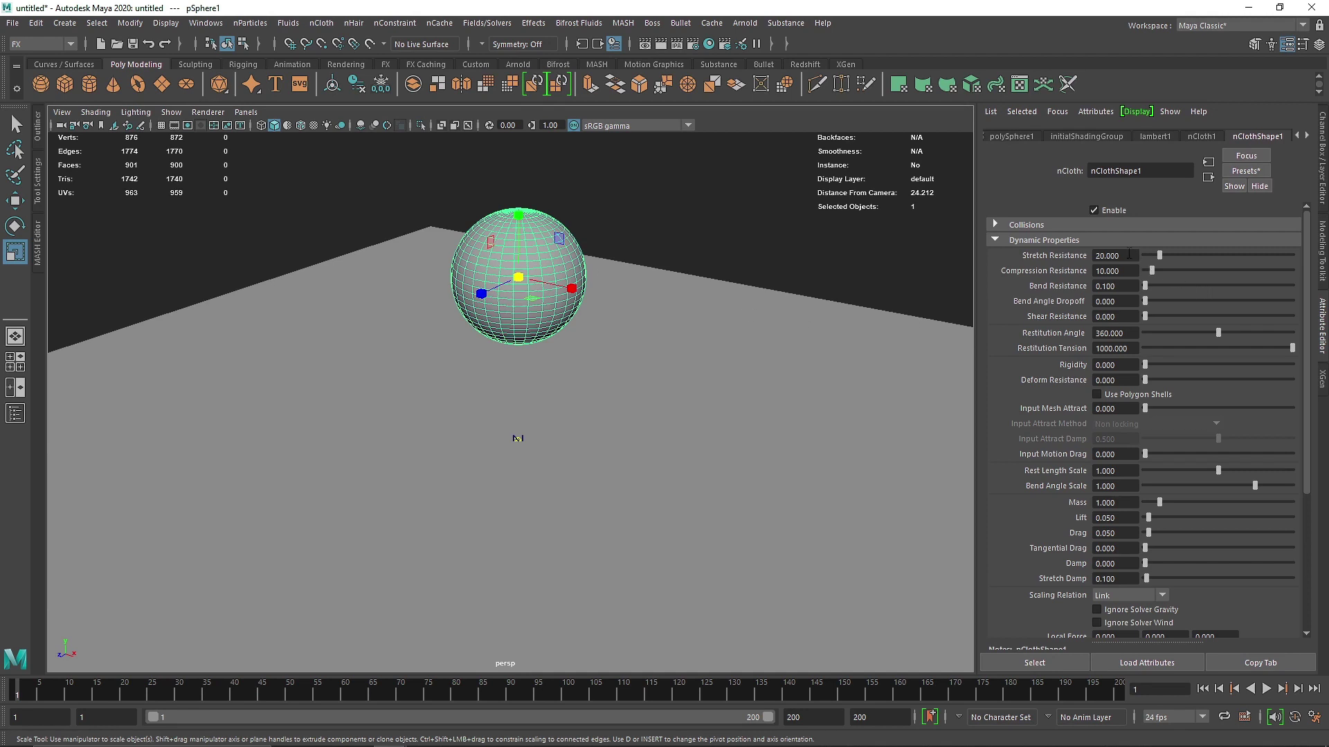
pyautogui.click(1078, 244)
pyautogui.click(1077, 257)
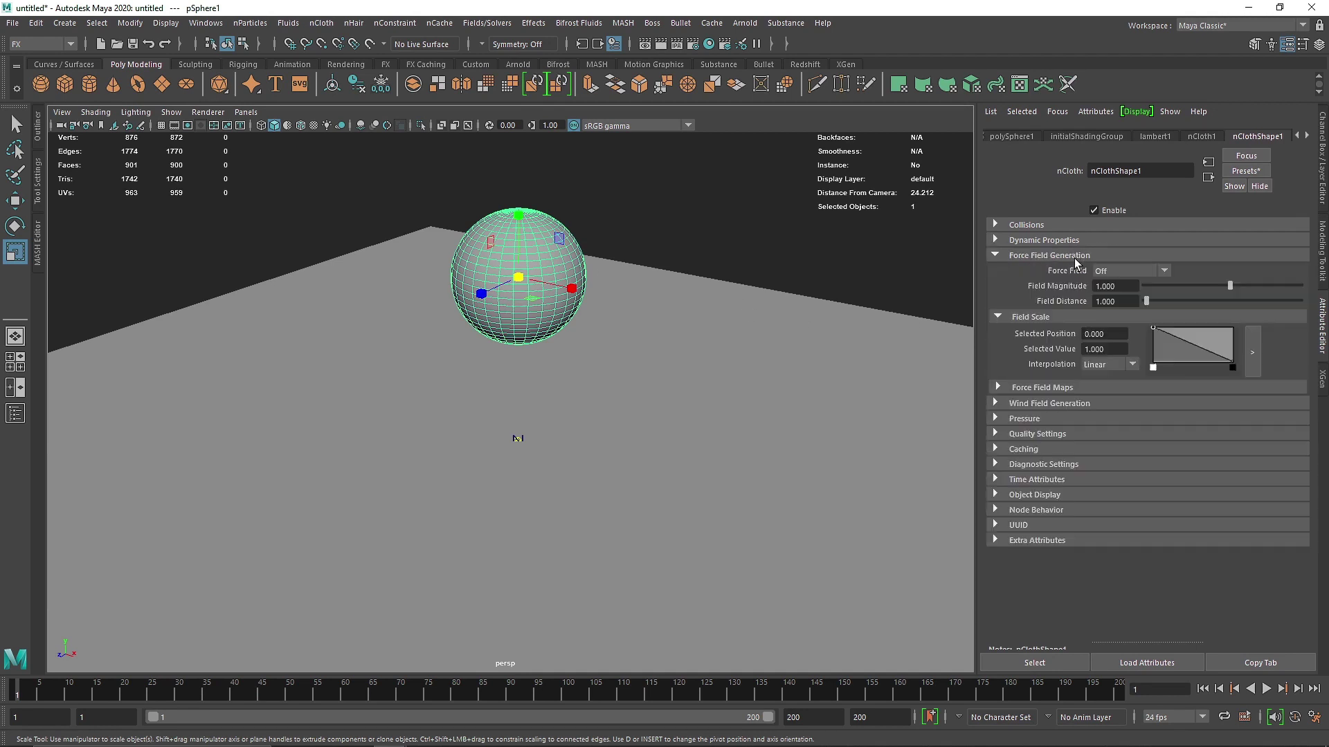
pyautogui.click(1086, 263)
pyautogui.click(1246, 171)
pyautogui.moveTo(1238, 215)
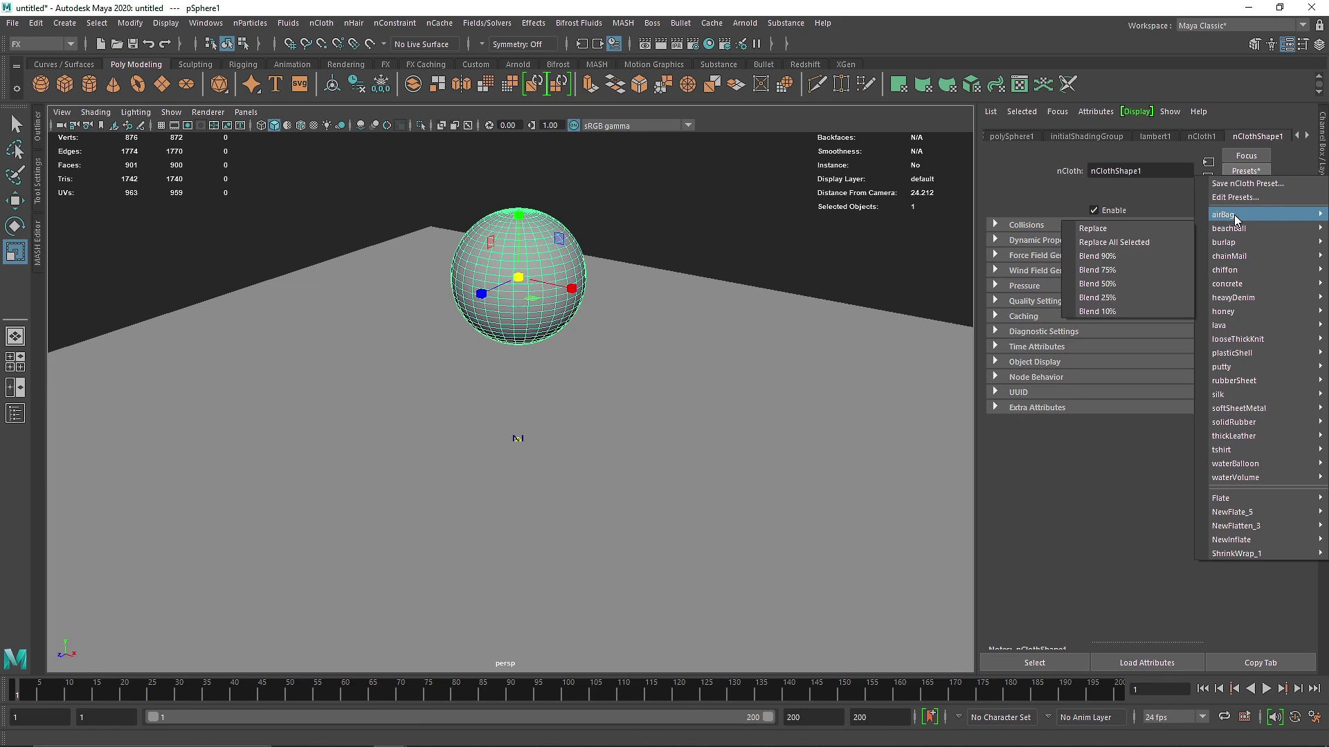
pyautogui.click(1006, 202)
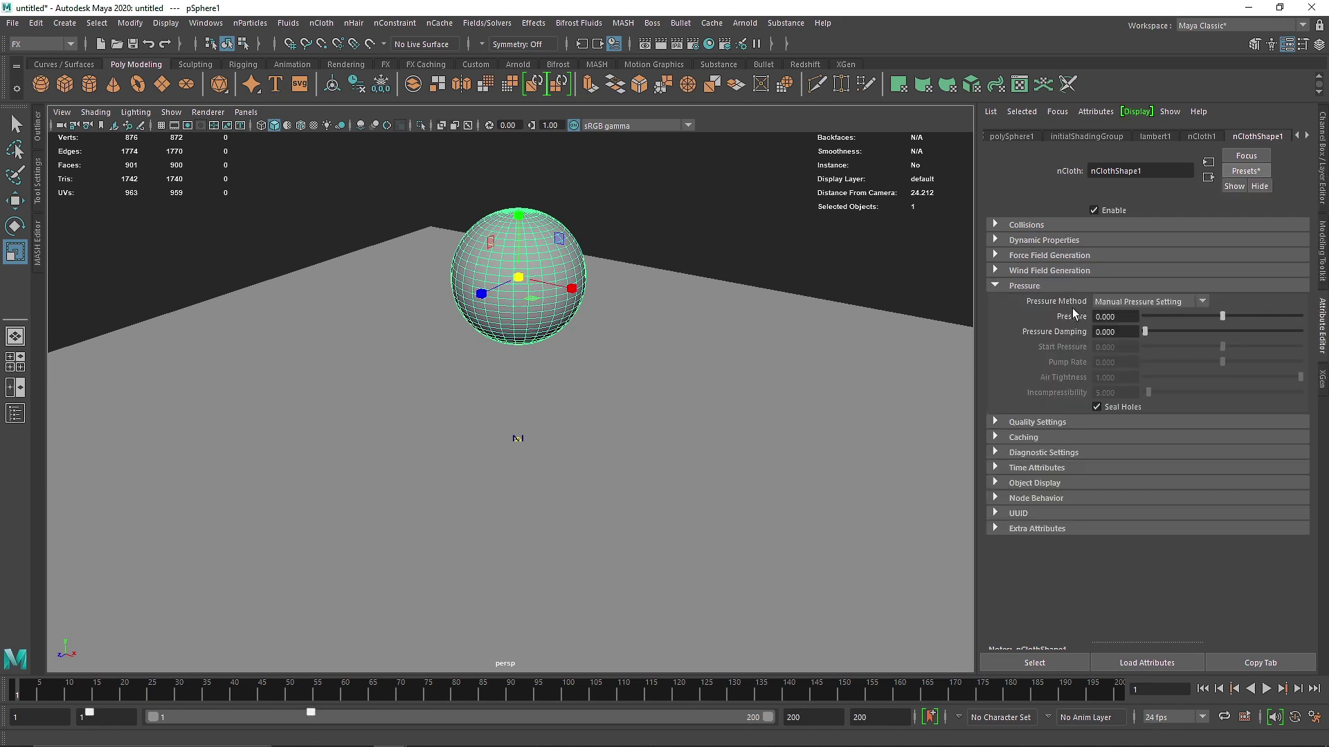
# Set the nCloth pressure to 2 and play the simulation to test it.
pyautogui.click(1040, 286)
pyautogui.write('2')
pyautogui.press('Return')
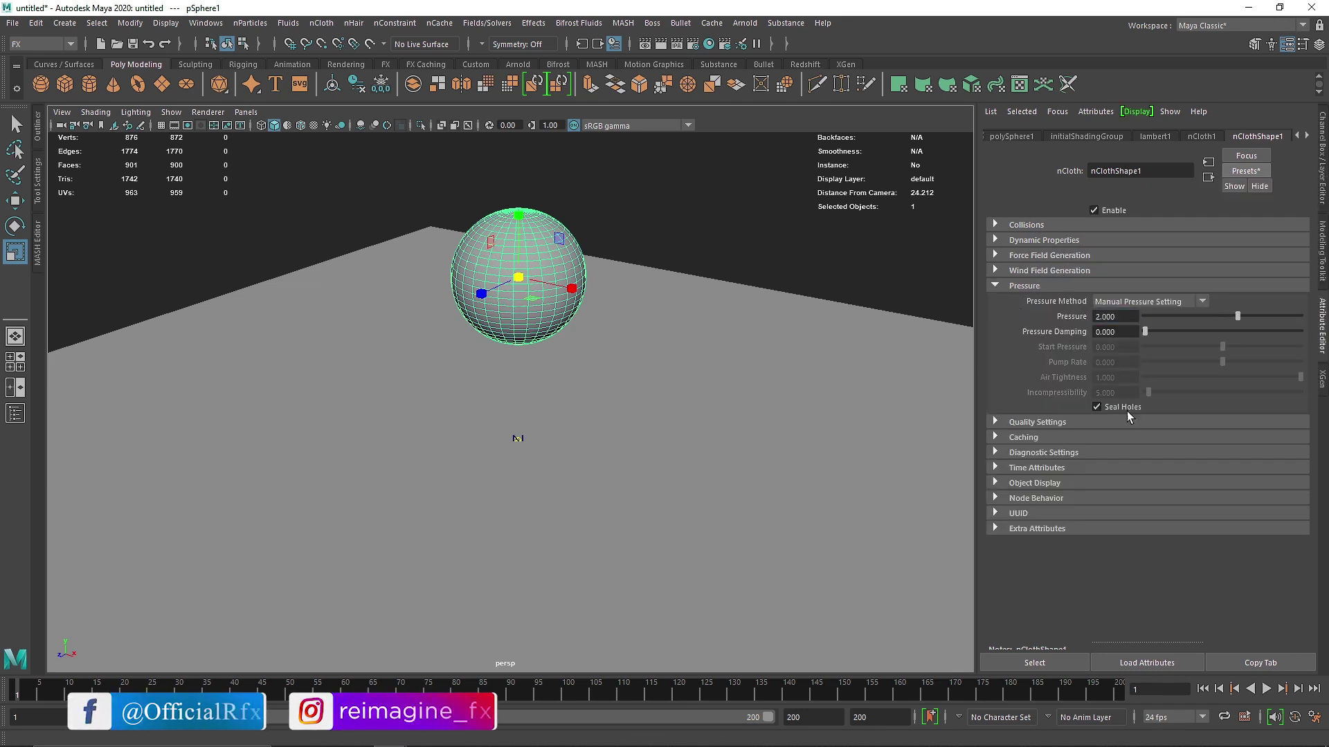
pyautogui.click(1266, 689)
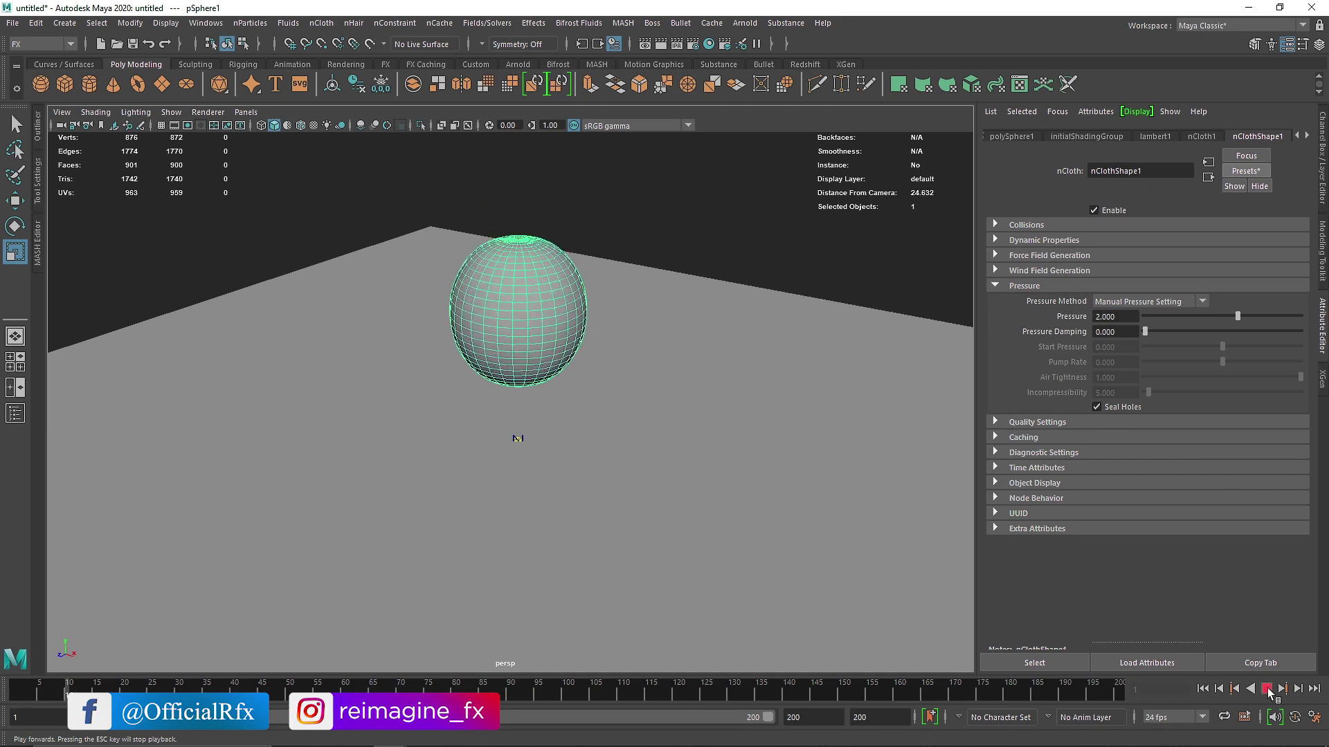
pyautogui.click(1267, 689)
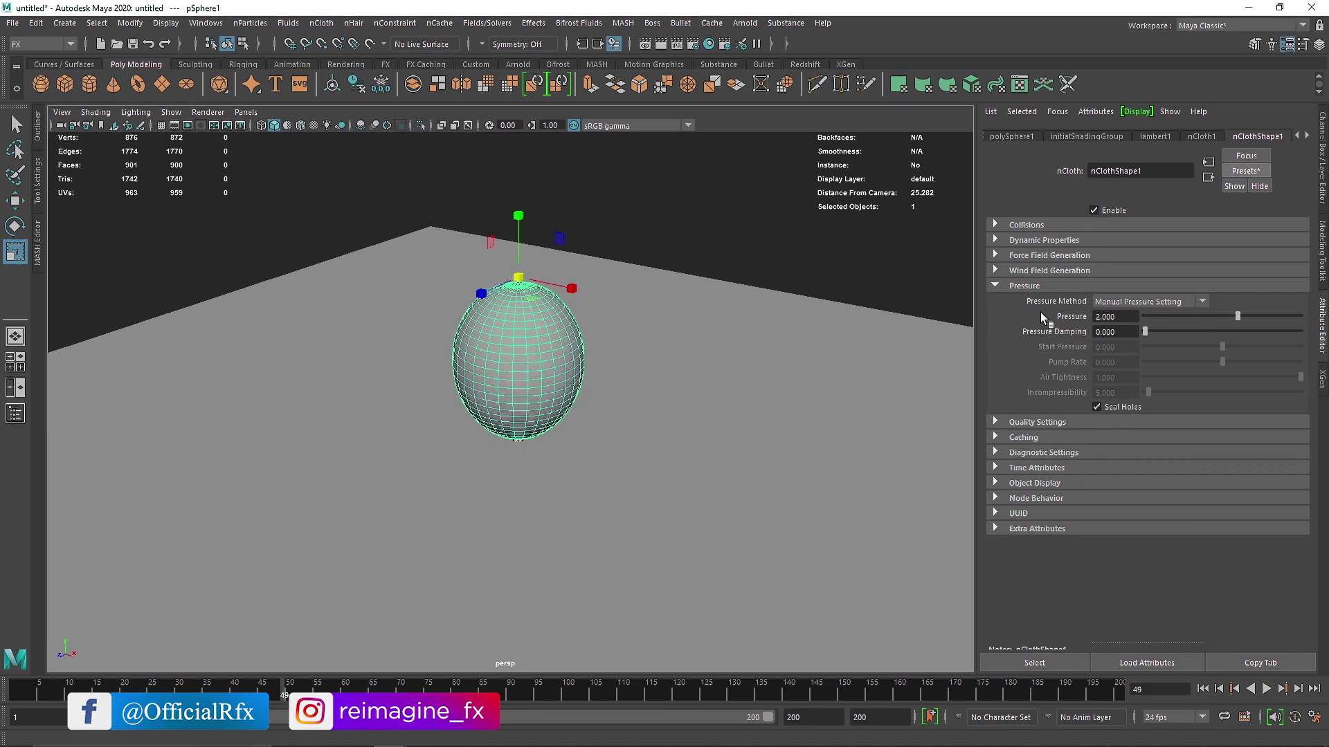
# Set the nCloth's Stretch Resistance to 10 and replay the simulation from the first frame.
pyautogui.click(1034, 285)
pyautogui.click(1047, 241)
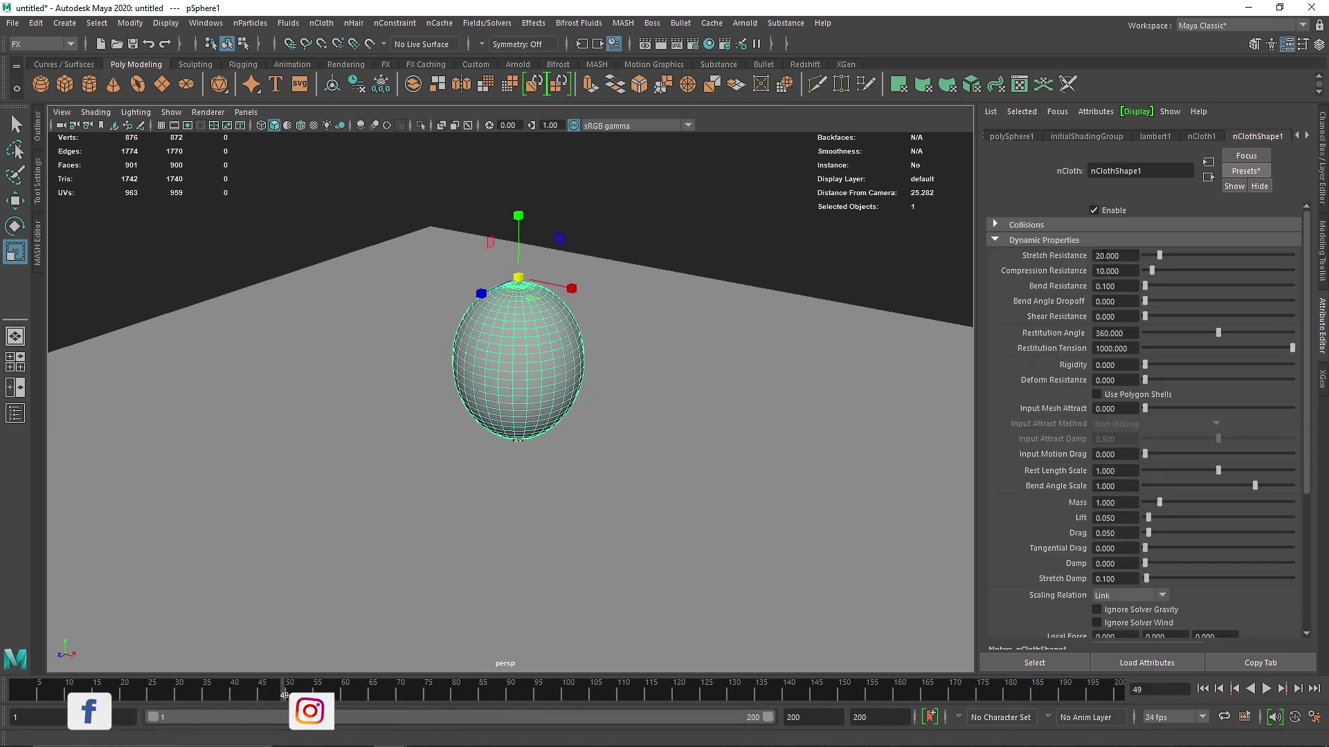
pyautogui.click(1101, 256)
pyautogui.press('Return')
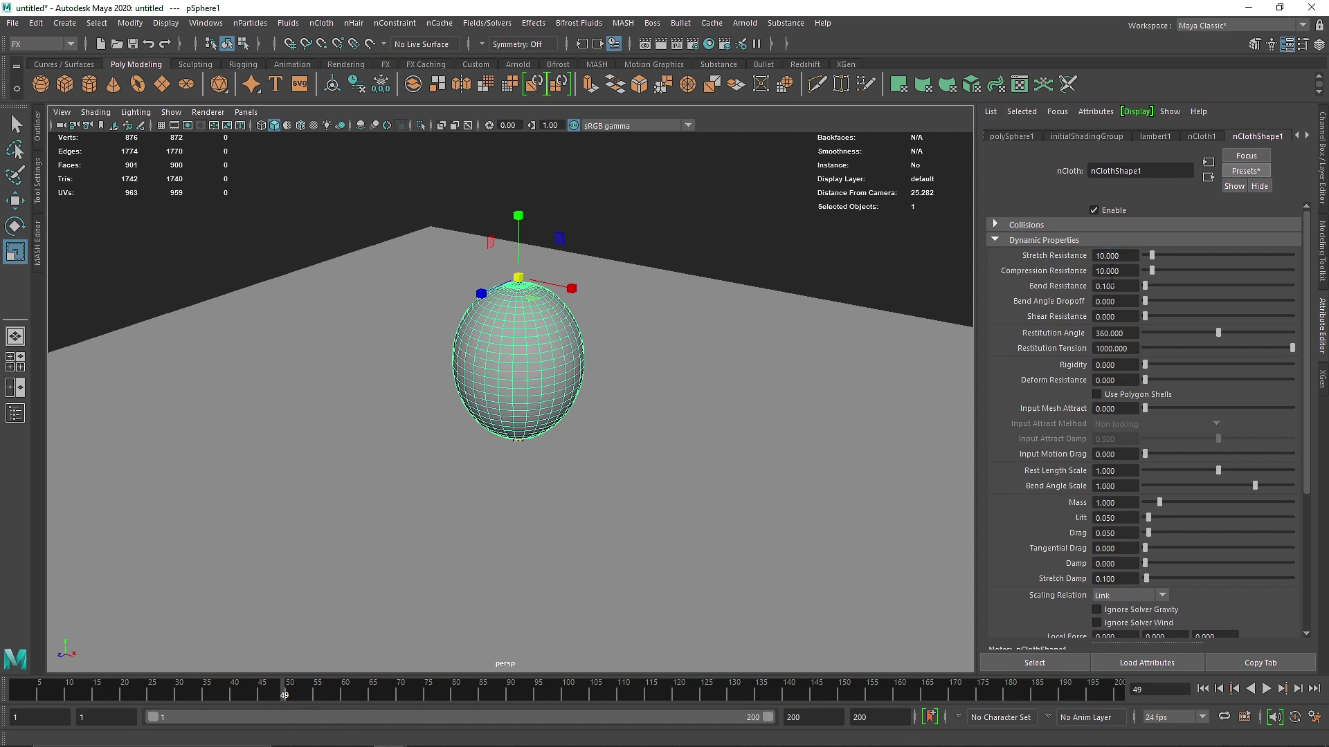
pyautogui.click(1202, 689)
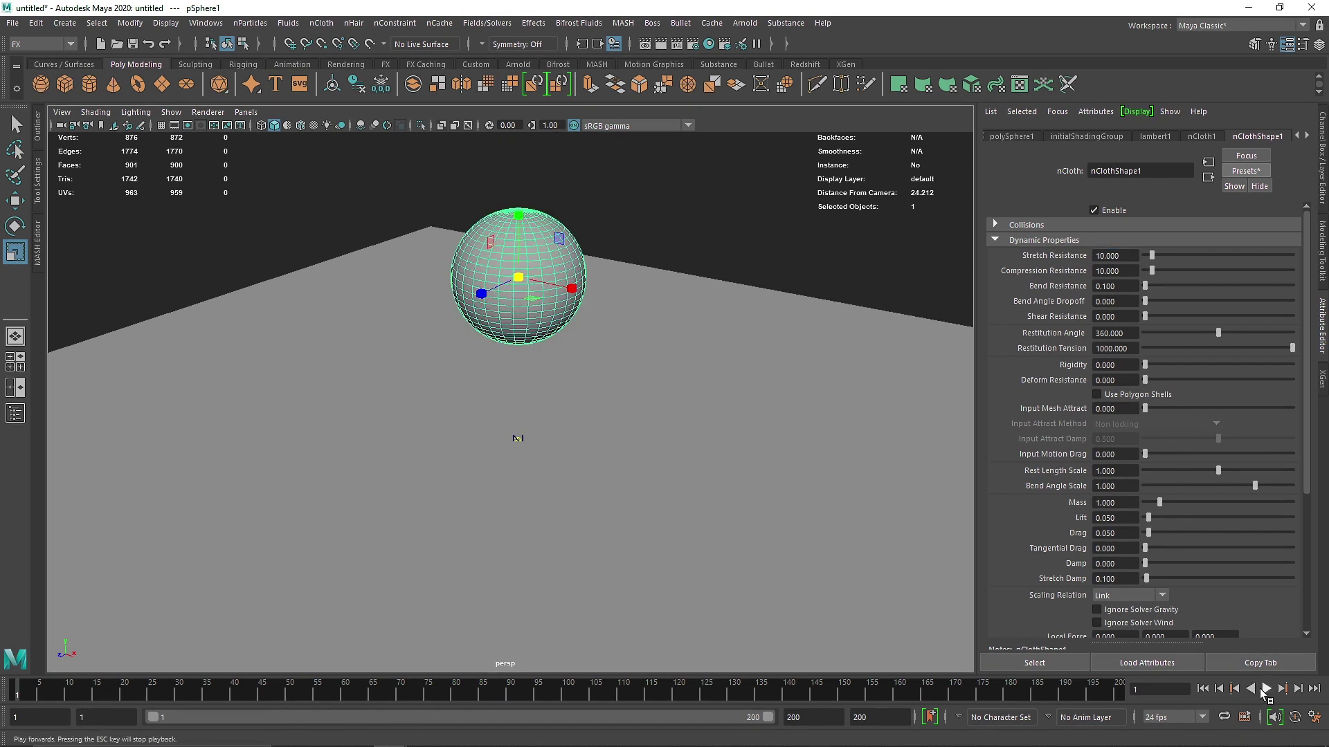
pyautogui.click(1266, 691)
pyautogui.click(1266, 693)
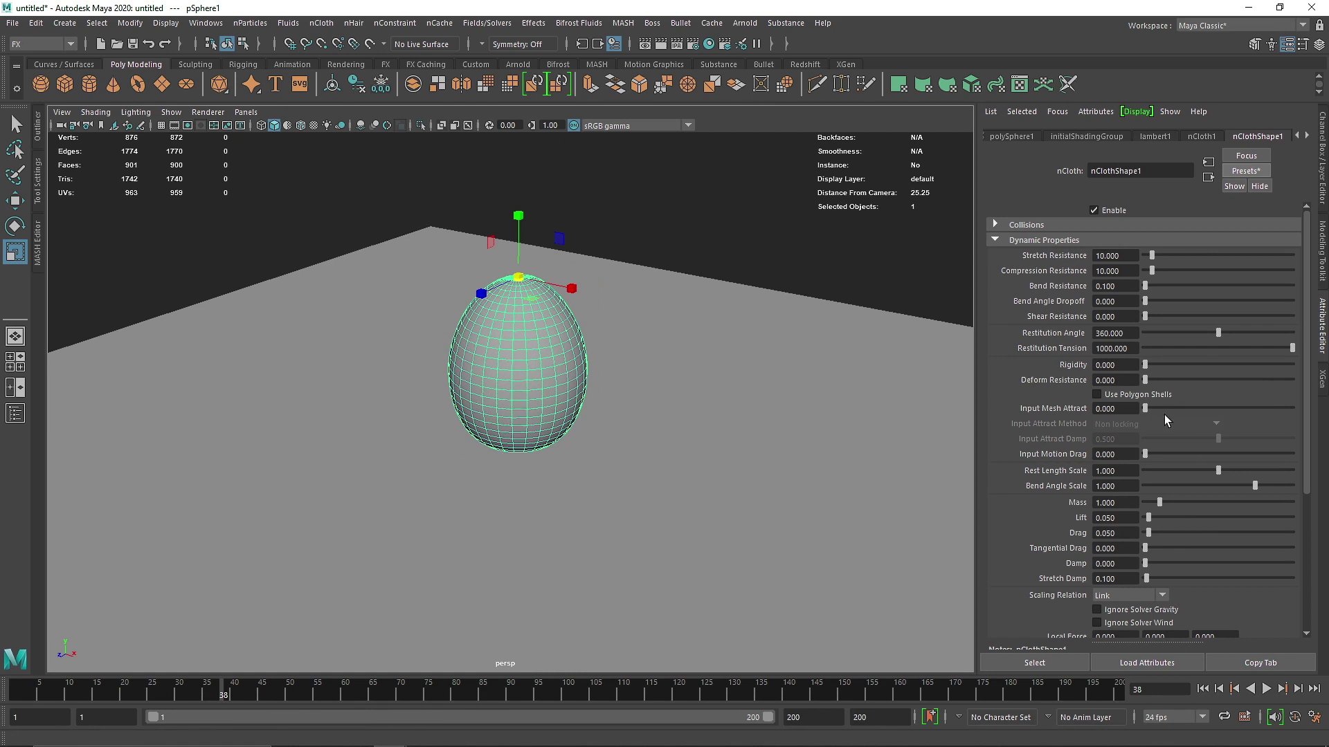
# Set Compression Resistance to 2, Mass to 0.5 and Damp to 0.5, and replay the simulation from the start.
pyautogui.click(1128, 269)
pyautogui.press('Tab')
pyautogui.click(1113, 499)
pyautogui.write('0.5')
pyautogui.press('Return')
pyautogui.click(1124, 564)
pyautogui.write('.5')
pyautogui.press('Return')
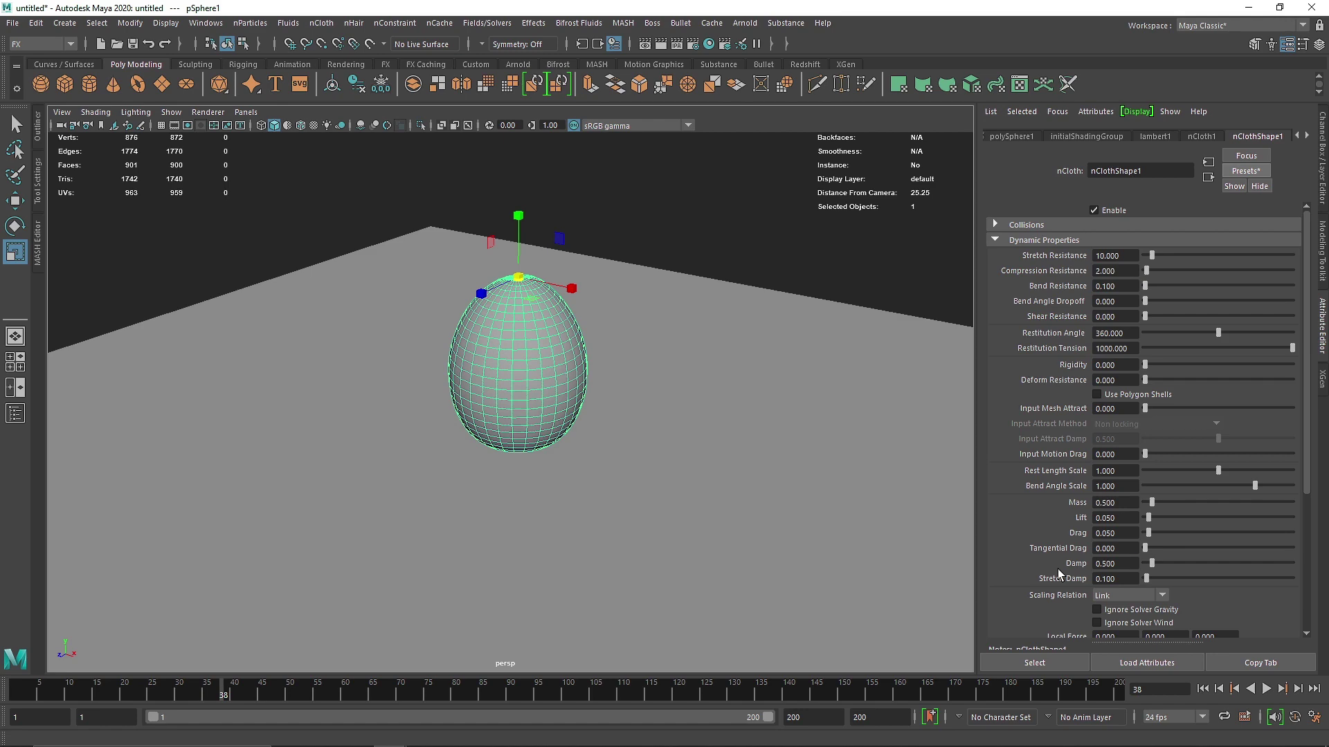
pyautogui.click(1202, 689)
pyautogui.click(1265, 690)
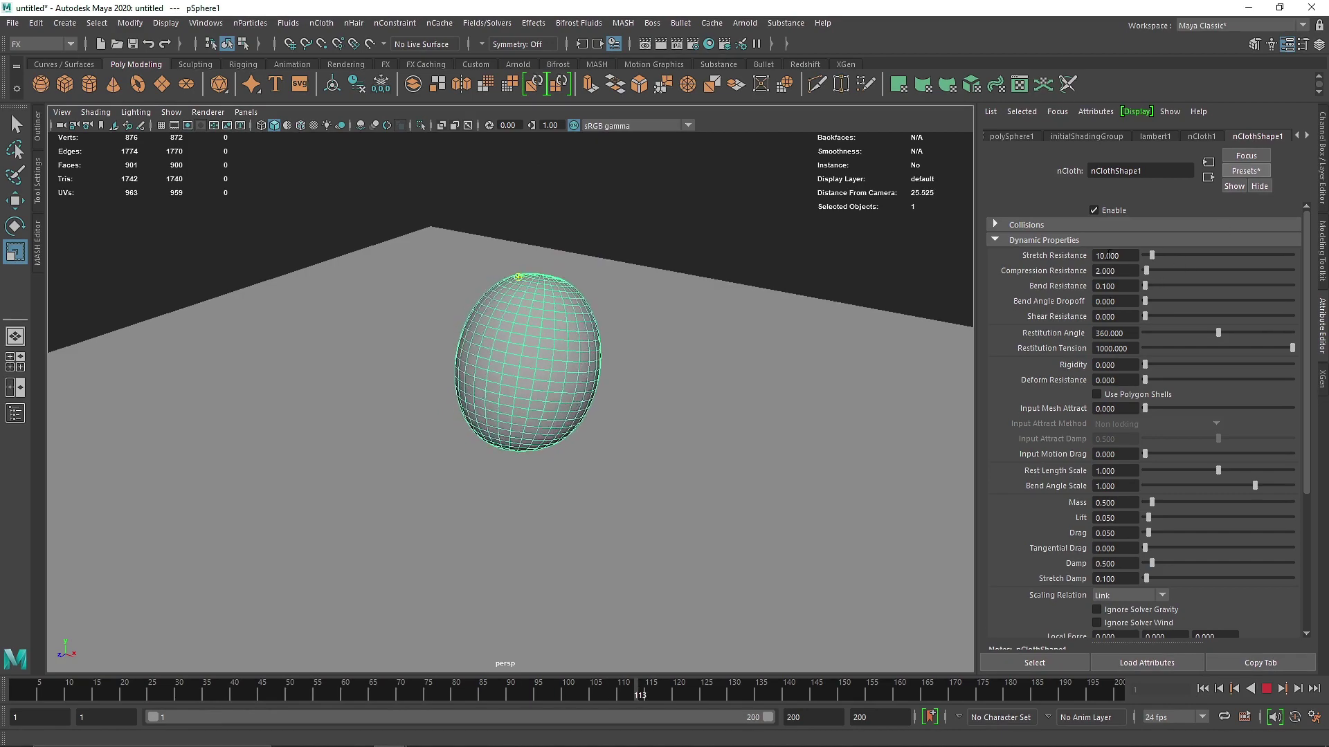
# Set the nCloth's Stretch Resistance to 2 while the simulation plays.
pyautogui.click(1097, 255)
pyautogui.write('2')
pyautogui.press('Return')
pyautogui.click(1235, 690)
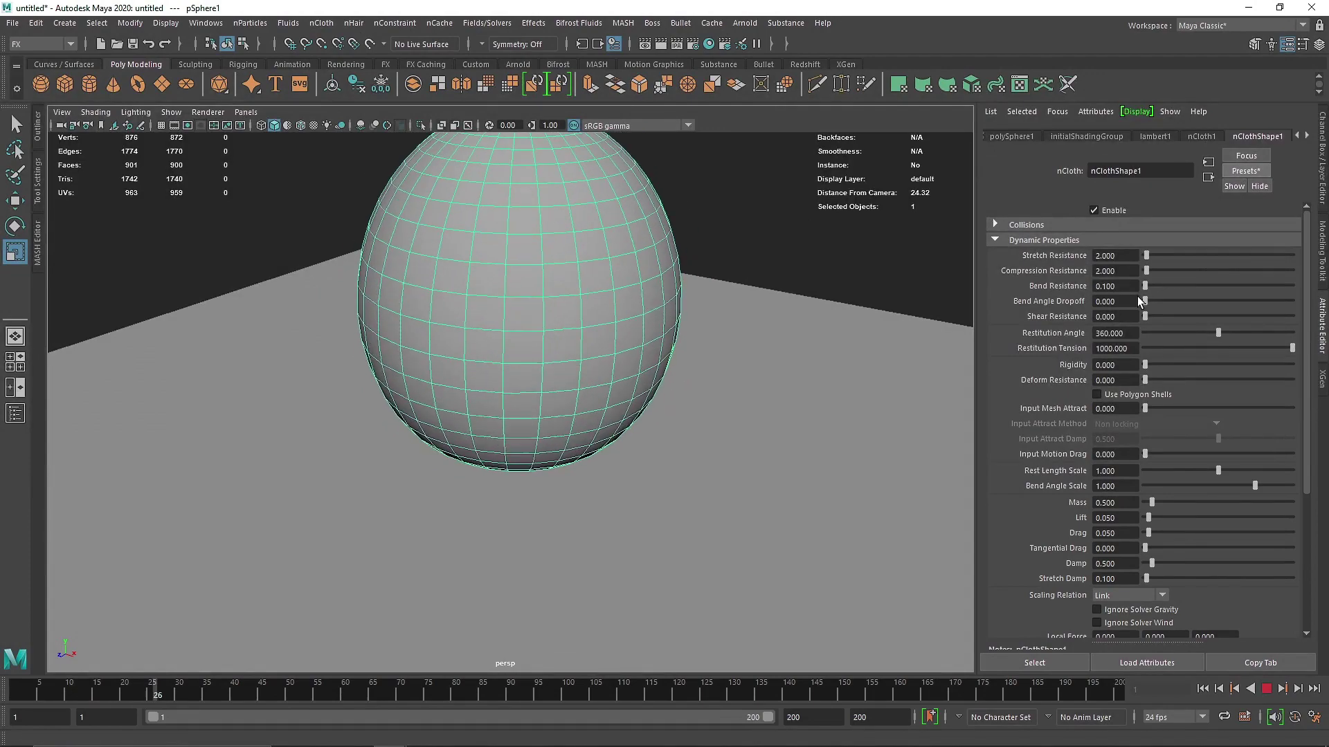
# Set the nCloth's Stretch Resistance to 5 and Mass to 2, checking the simulation from the first frame.
pyautogui.write('5')
pyautogui.press('Return')
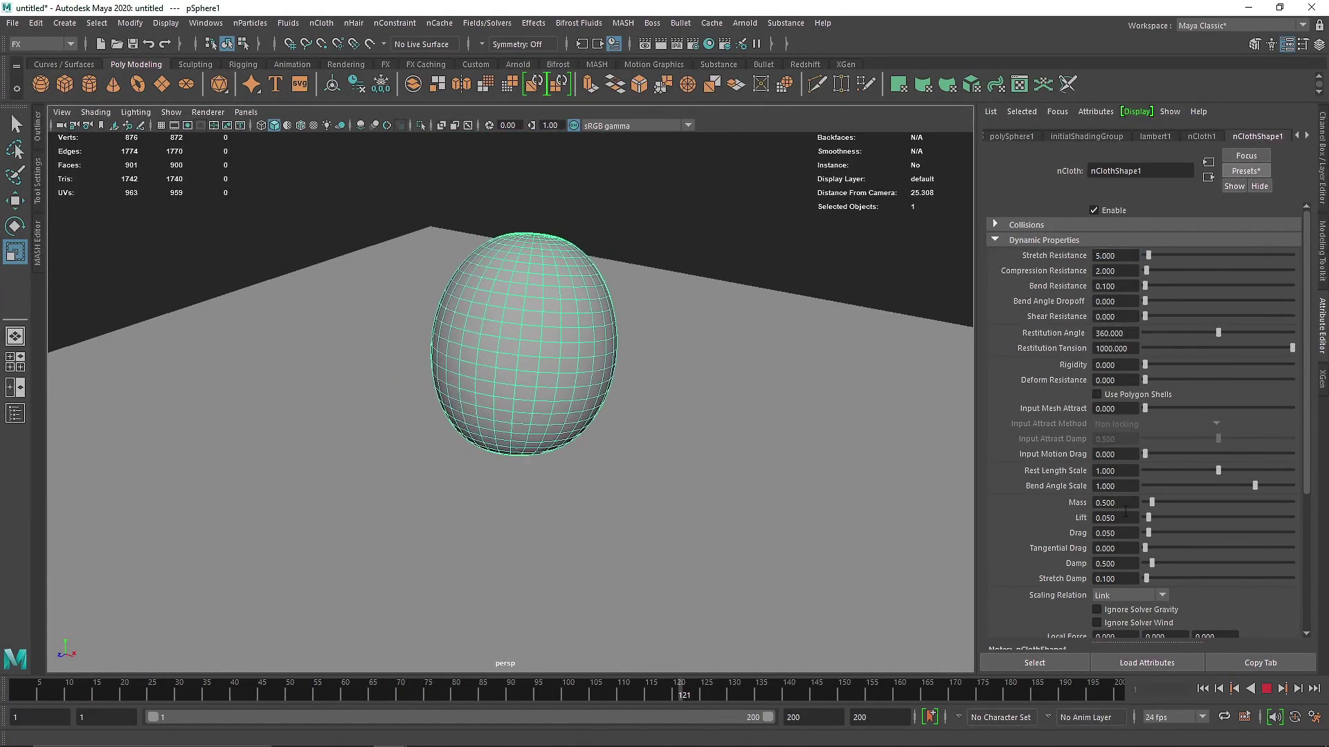
pyautogui.moveTo(1122, 503); pyautogui.dragTo(1018, 487)
pyautogui.write('2')
pyautogui.press('Return')
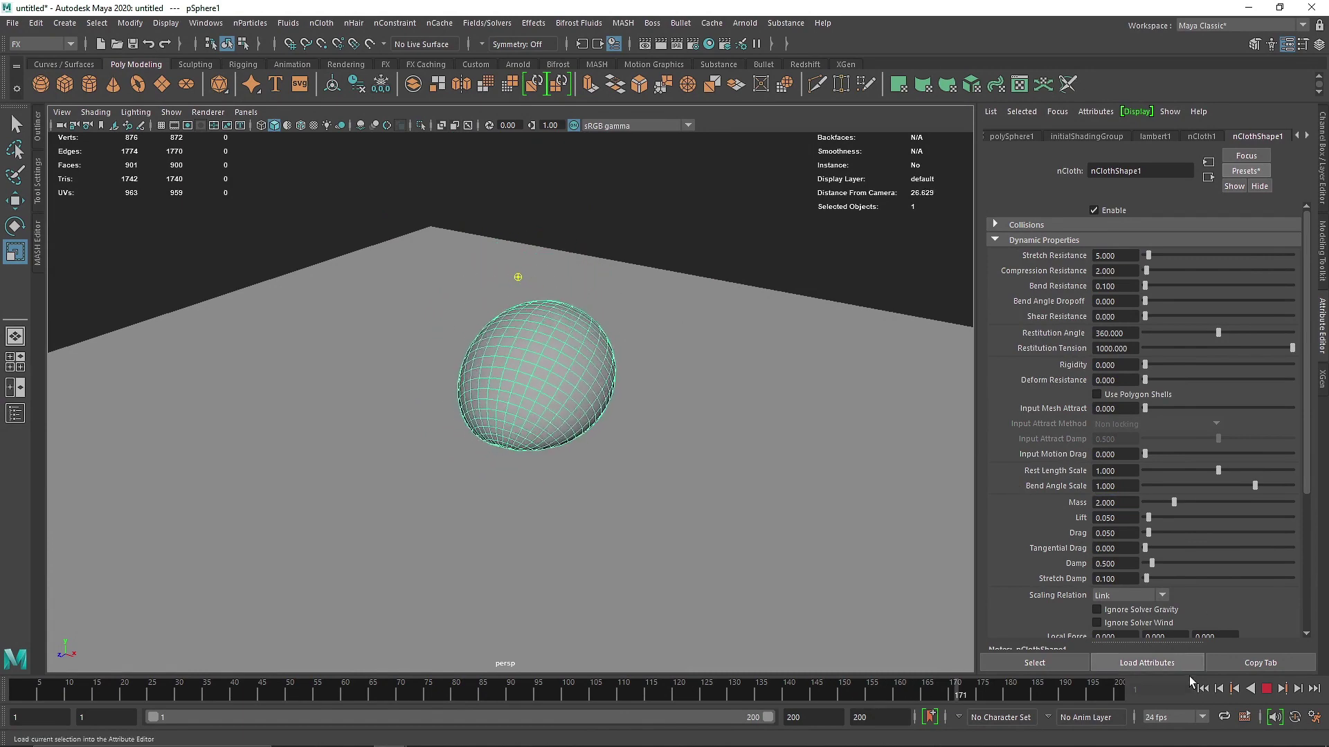
pyautogui.click(1203, 688)
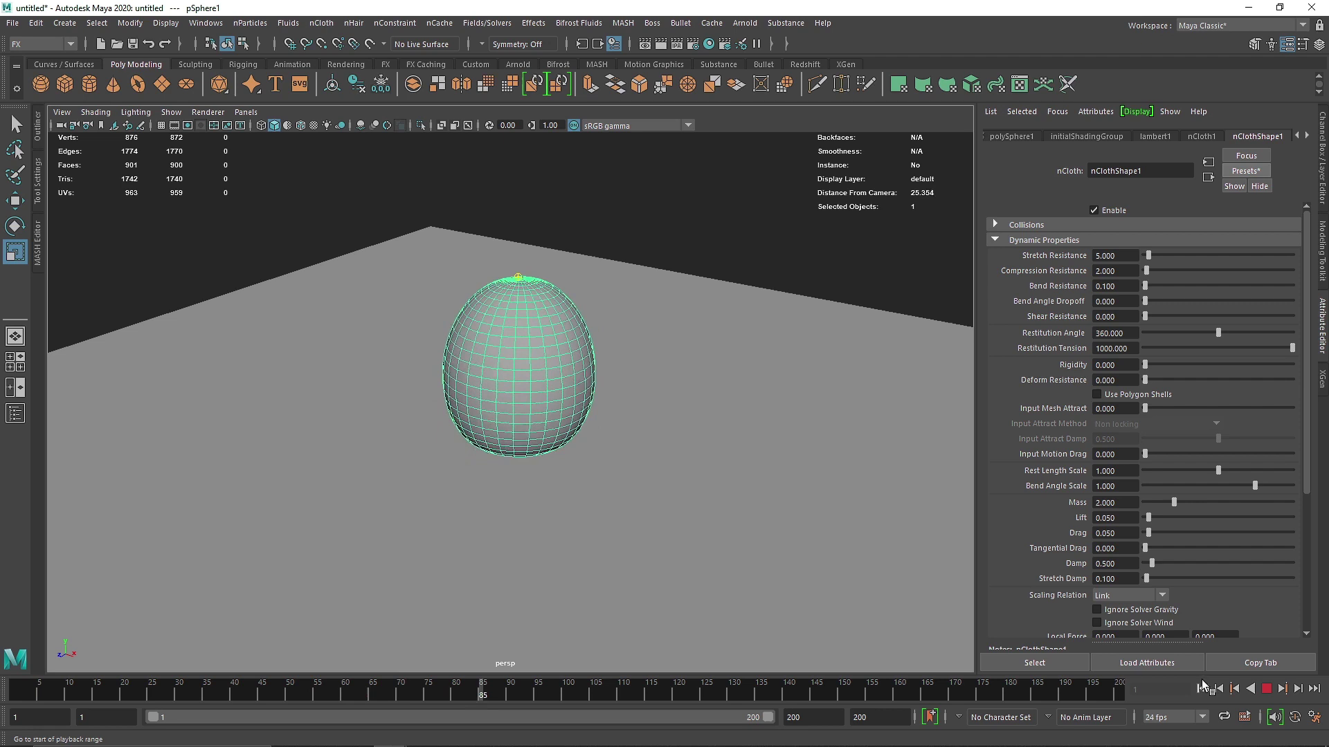
pyautogui.click(1265, 689)
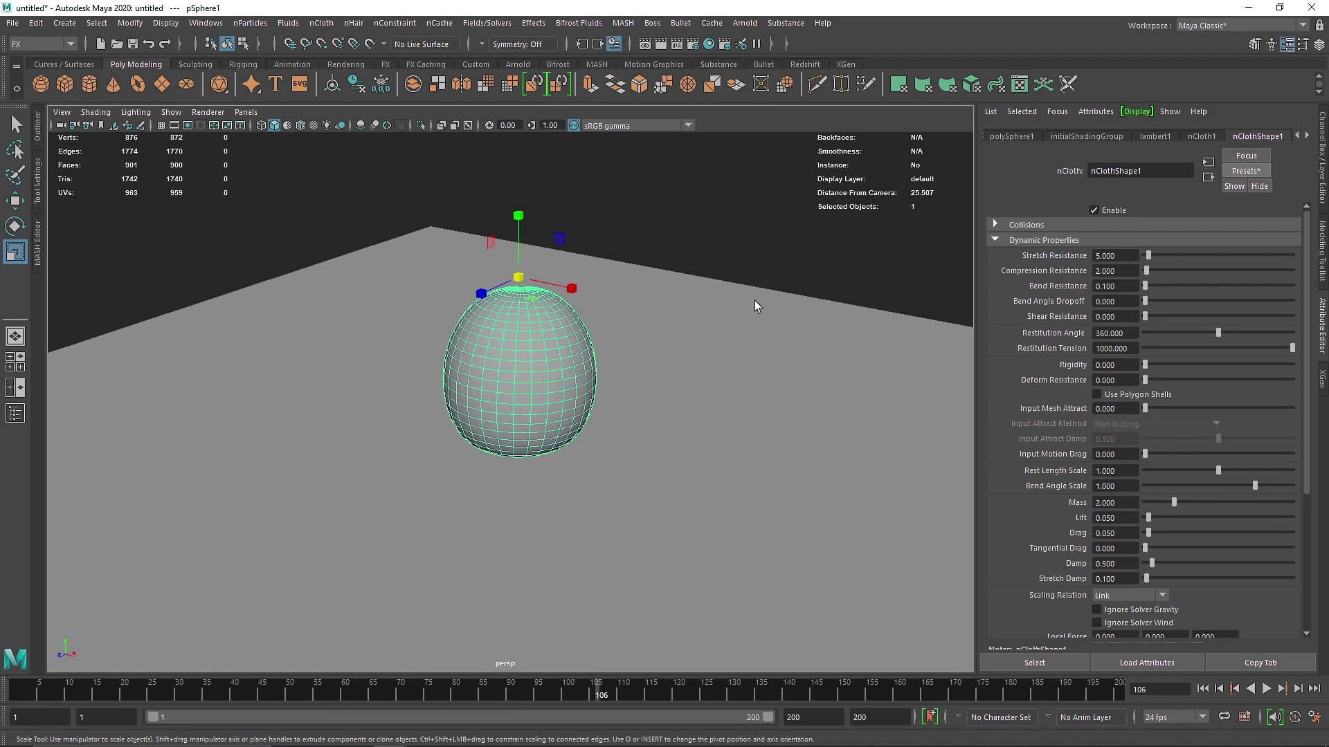
# Try to save the nCloth settings as a preset named New Inflate, declining to overwrite the existing preset file.
pyautogui.click(1247, 171)
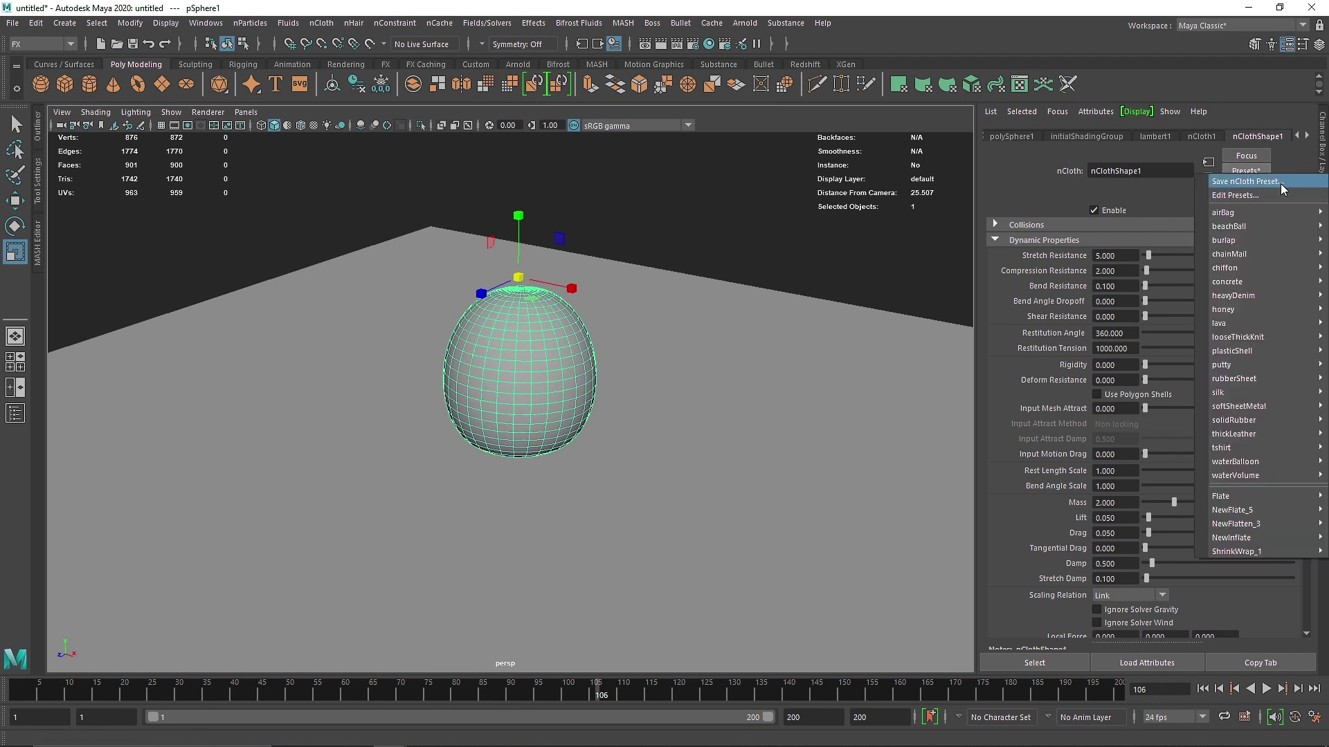
pyautogui.click(1281, 182)
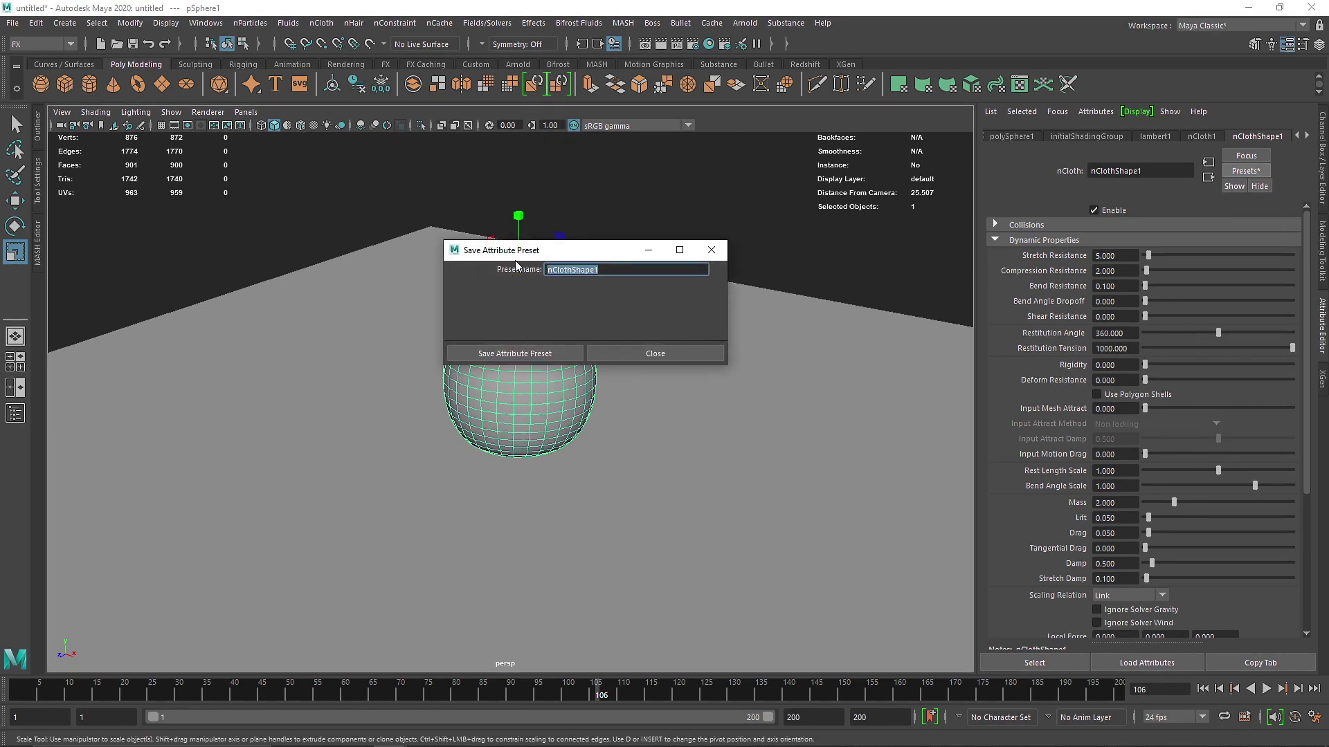
pyautogui.write('New Inflate')
pyautogui.click(552, 356)
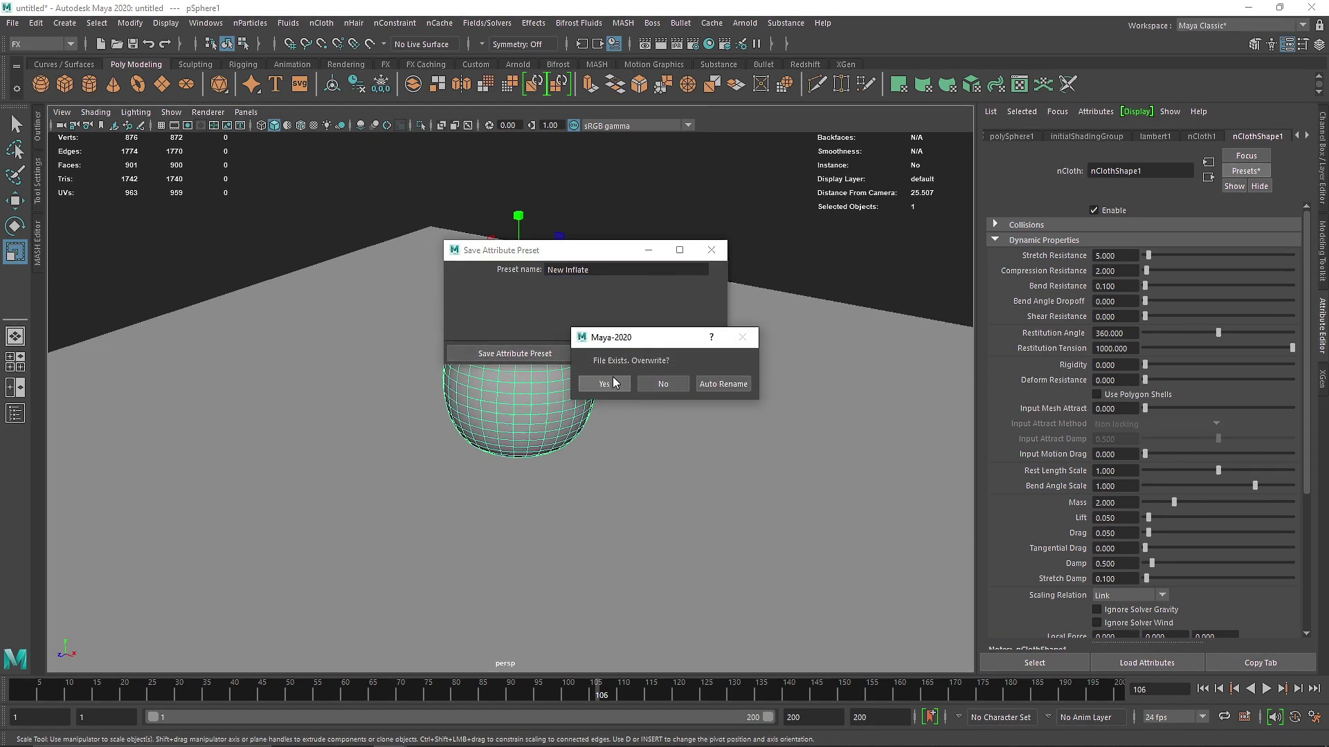
pyautogui.moveTo(646, 346); pyautogui.dragTo(714, 322)
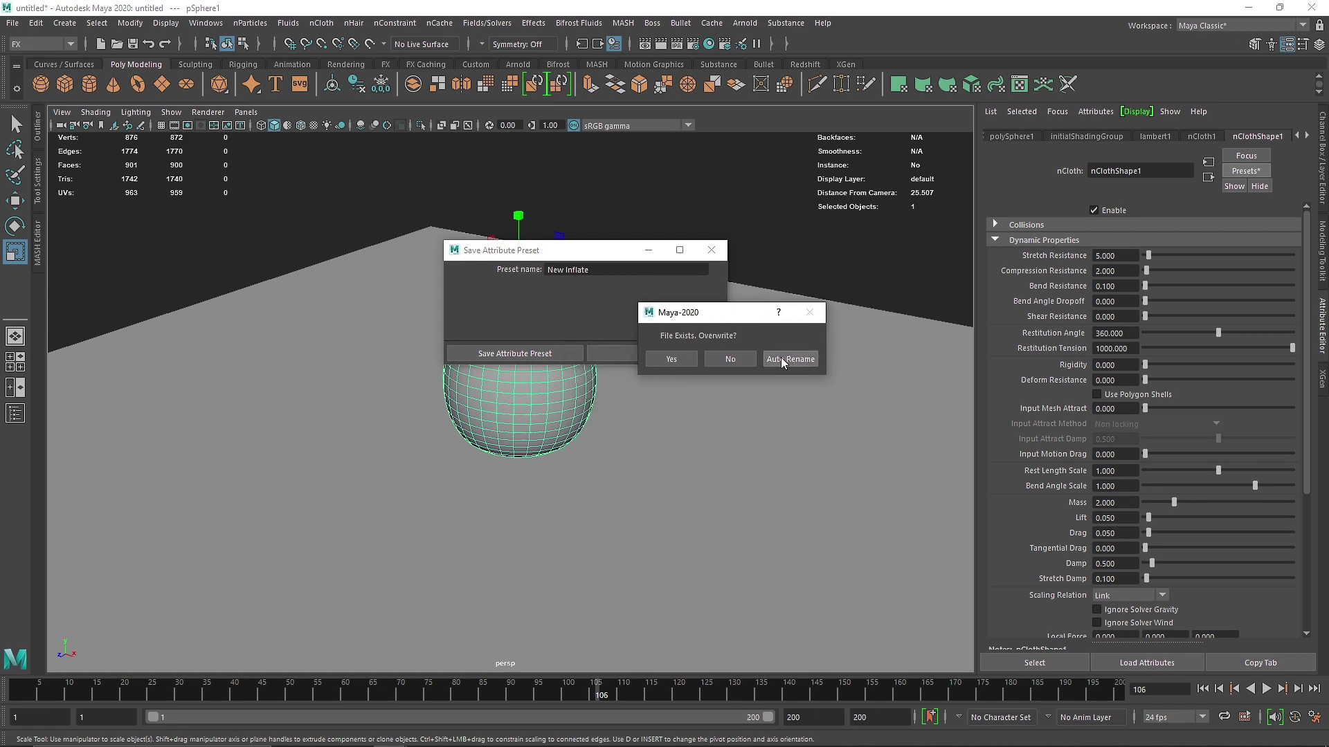
pyautogui.click(729, 358)
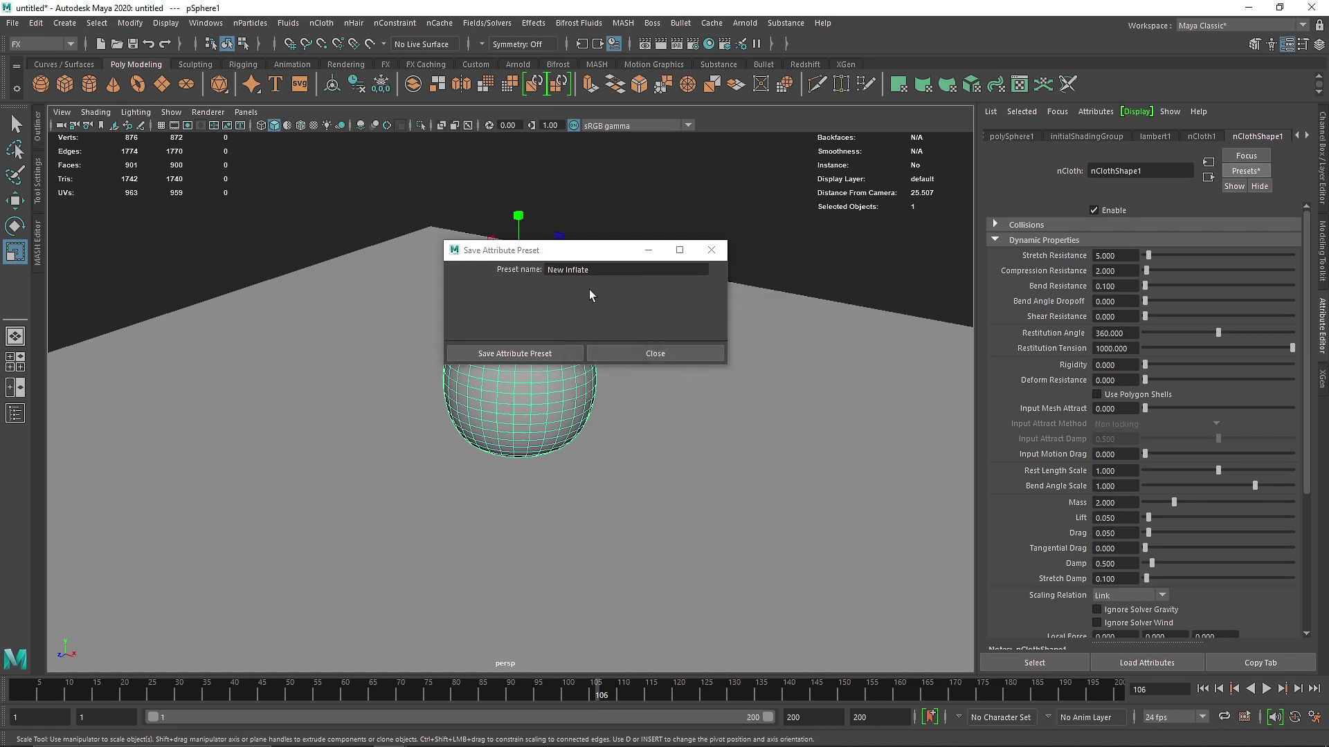
# Save the nCloth attribute preset under the name Idea.
pyautogui.press('BackSpace')
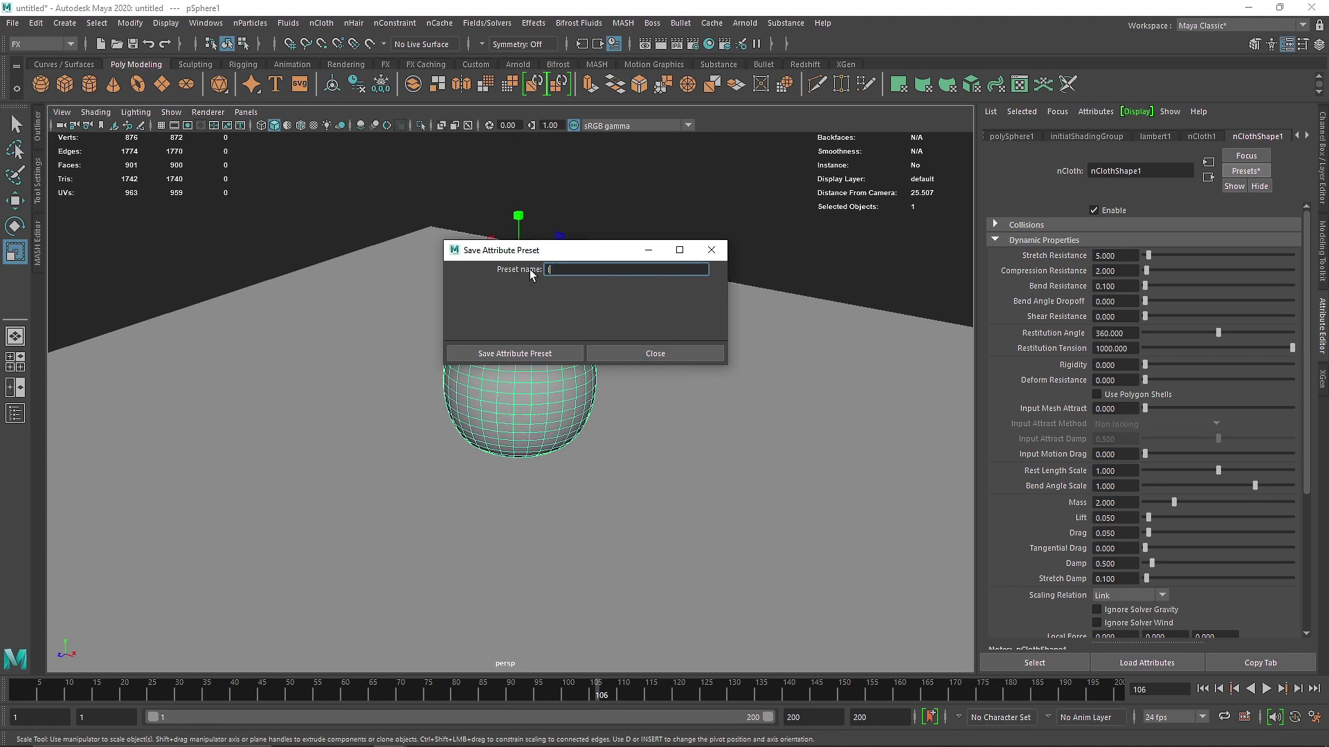
pyautogui.write('Idea')
pyautogui.click(548, 352)
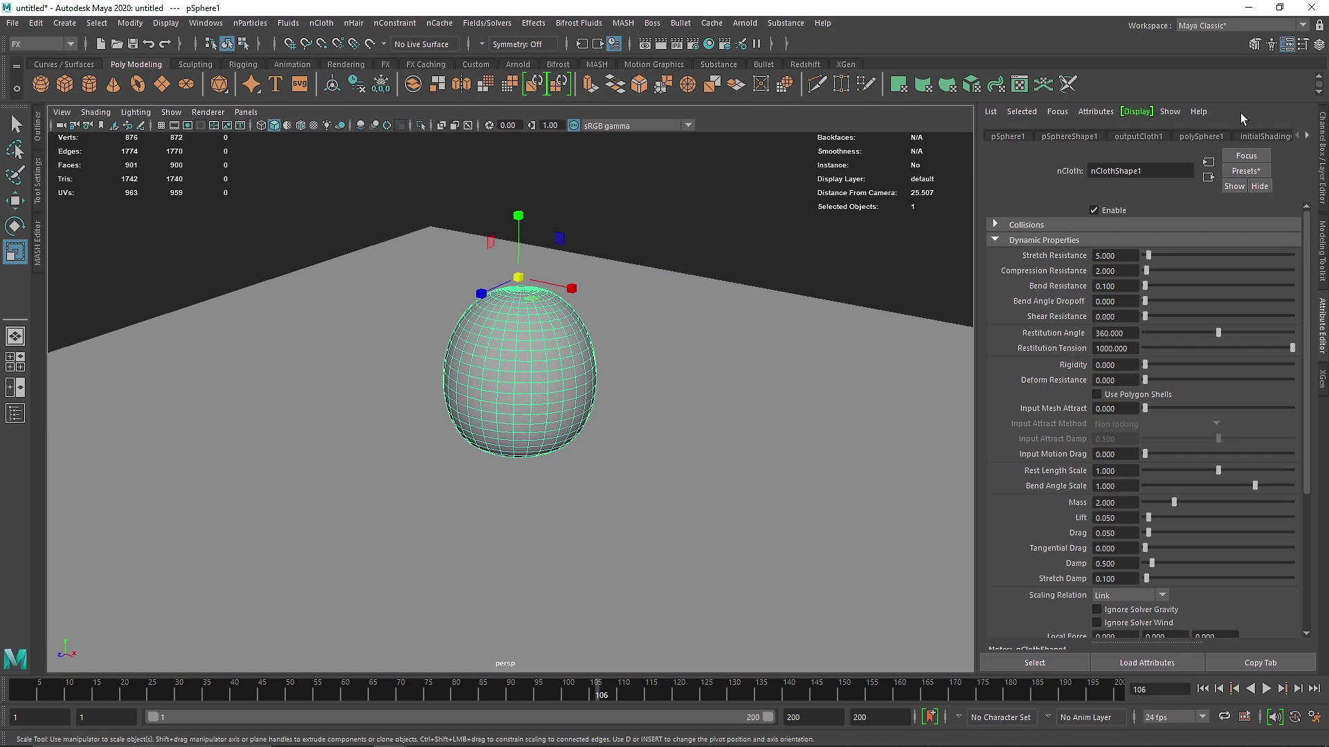
# Look through the nCloth preset list for the saved Idea preset and close the list without applying anything.
pyautogui.scroll(-3, 1281, 138)
pyautogui.scroll(2, 1229, 131)
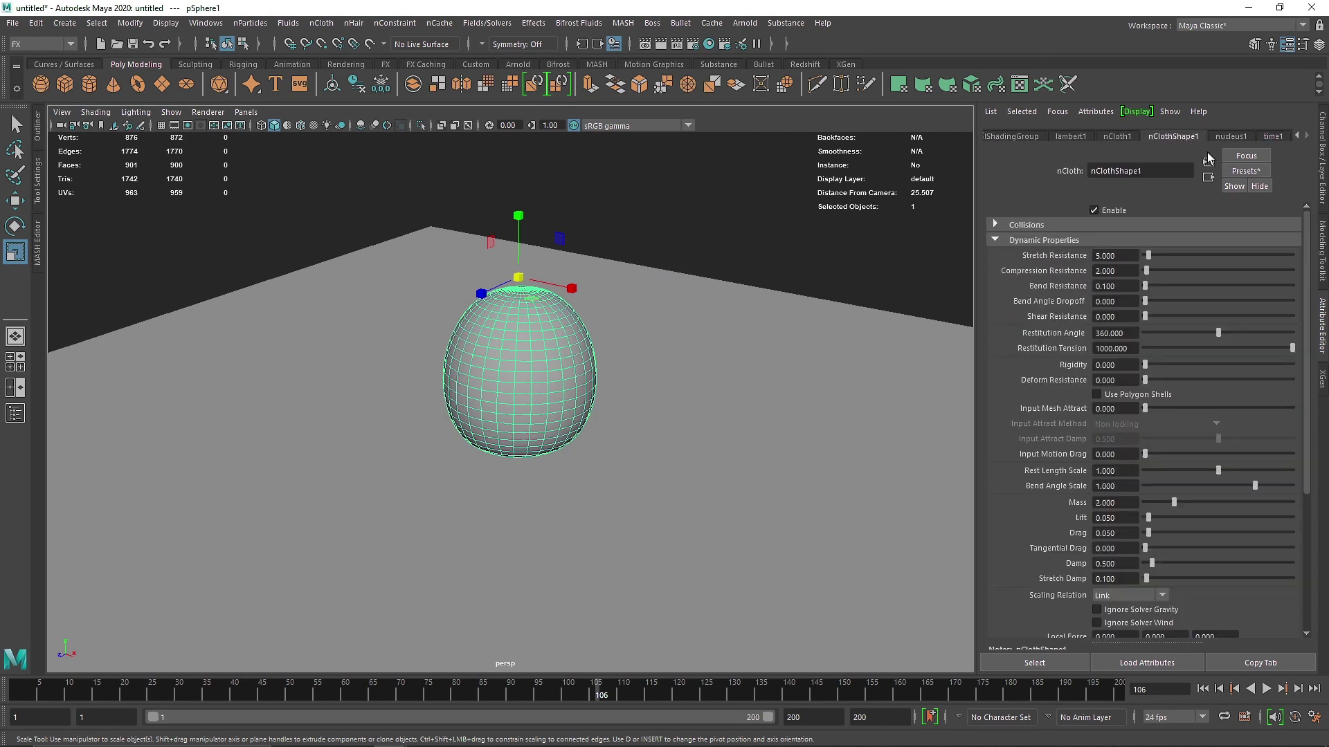
pyautogui.click(1245, 171)
pyautogui.moveTo(1253, 562)
pyautogui.moveTo(1239, 508)
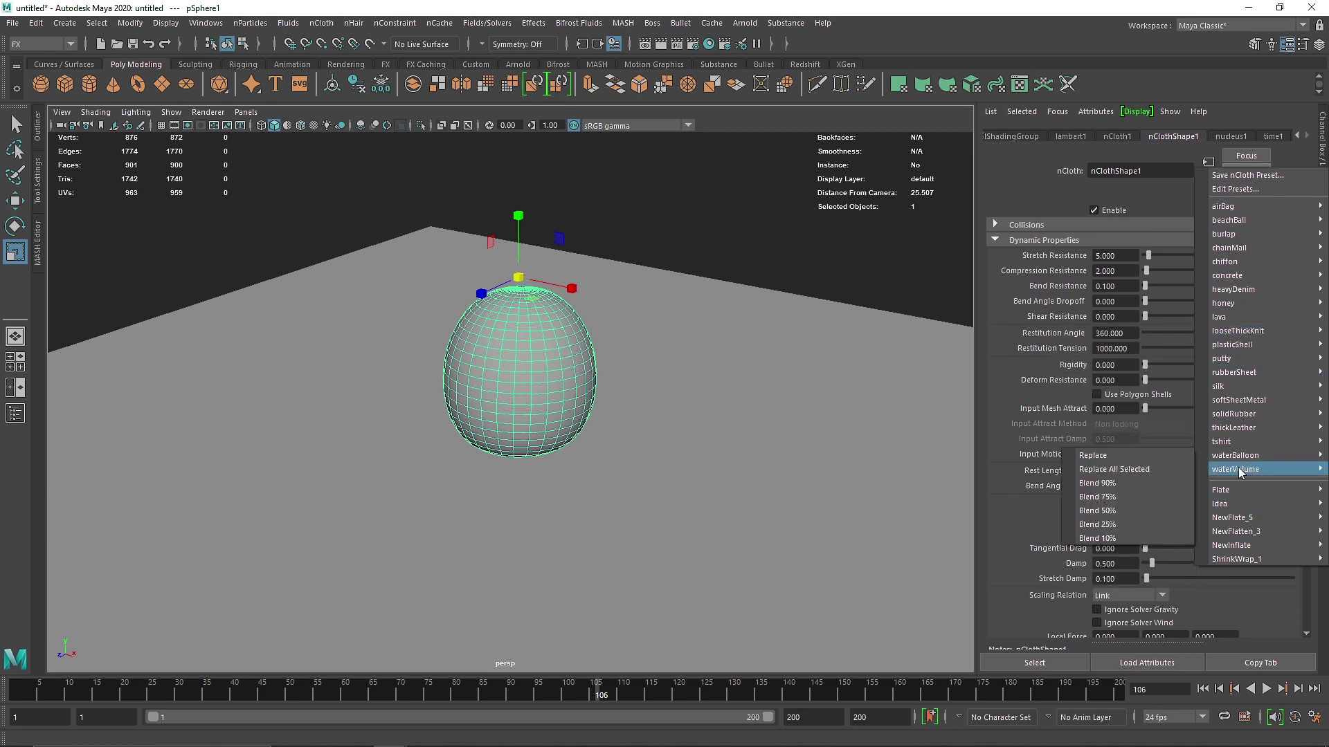
pyautogui.moveTo(1224, 537)
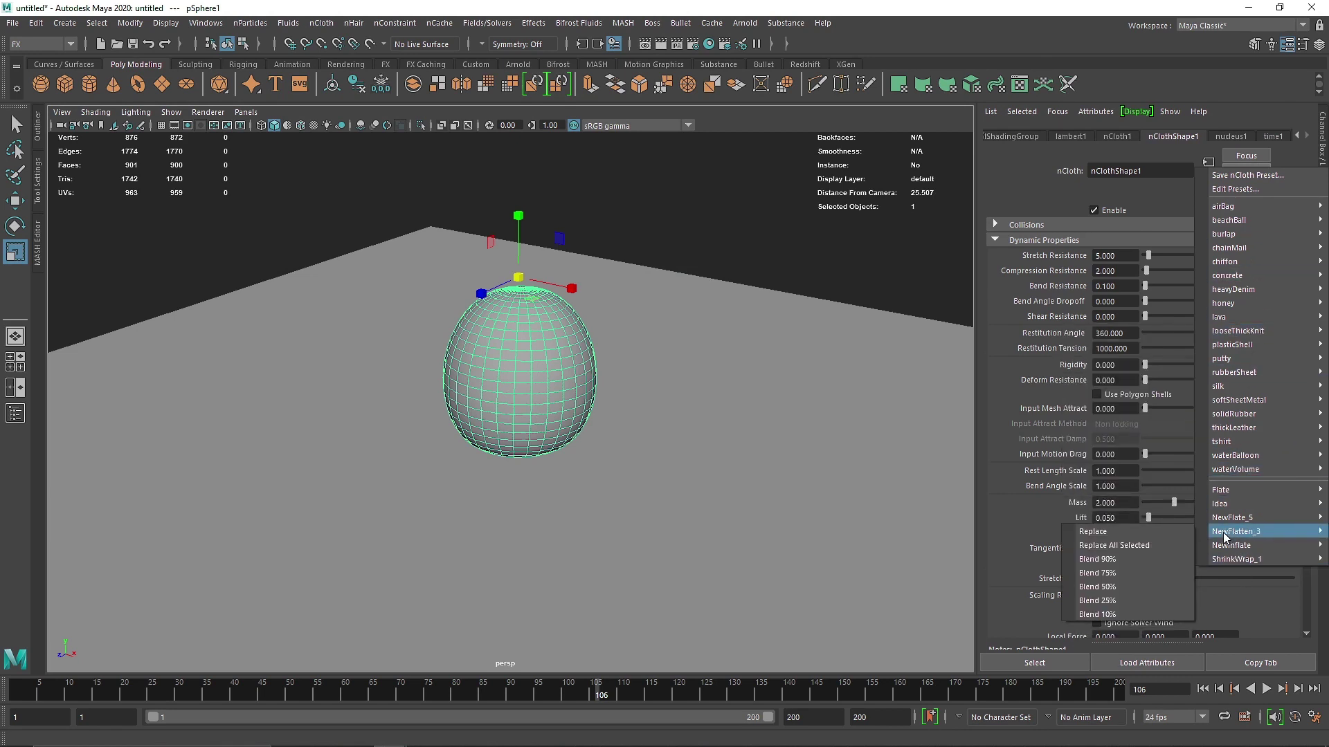
pyautogui.click(615, 299)
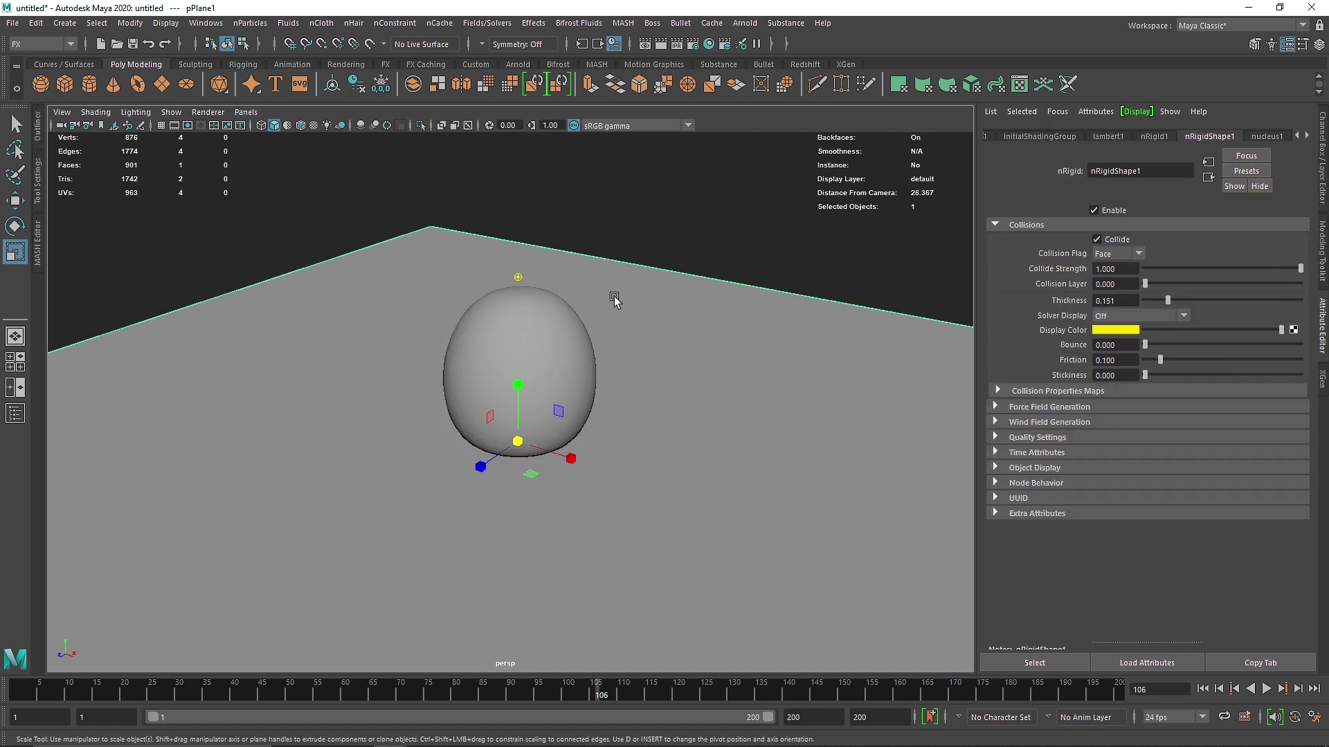
# Create a new polygon sphere, raise it above the plane to the right of the inflated sphere and enlarge it.
pyautogui.click(42, 84)
pyautogui.scroll(-5, 580, 526)
pyautogui.press('w')
pyautogui.moveTo(517, 397); pyautogui.dragTo(621, 404)
pyautogui.press('r')
# Duplicate the new sphere and place the slightly larger copy on the far left side of the original inflated sphere.
pyautogui.press('w')
pyautogui.keyDown('shift'); pyautogui.moveTo(677, 369); pyautogui.dragTo(474, 337); pyautogui.keyUp('shift')
pyautogui.press('r')
# Convert the right sphere to nCloth and replace its settings with the Idea preset.
pyautogui.click(623, 359)
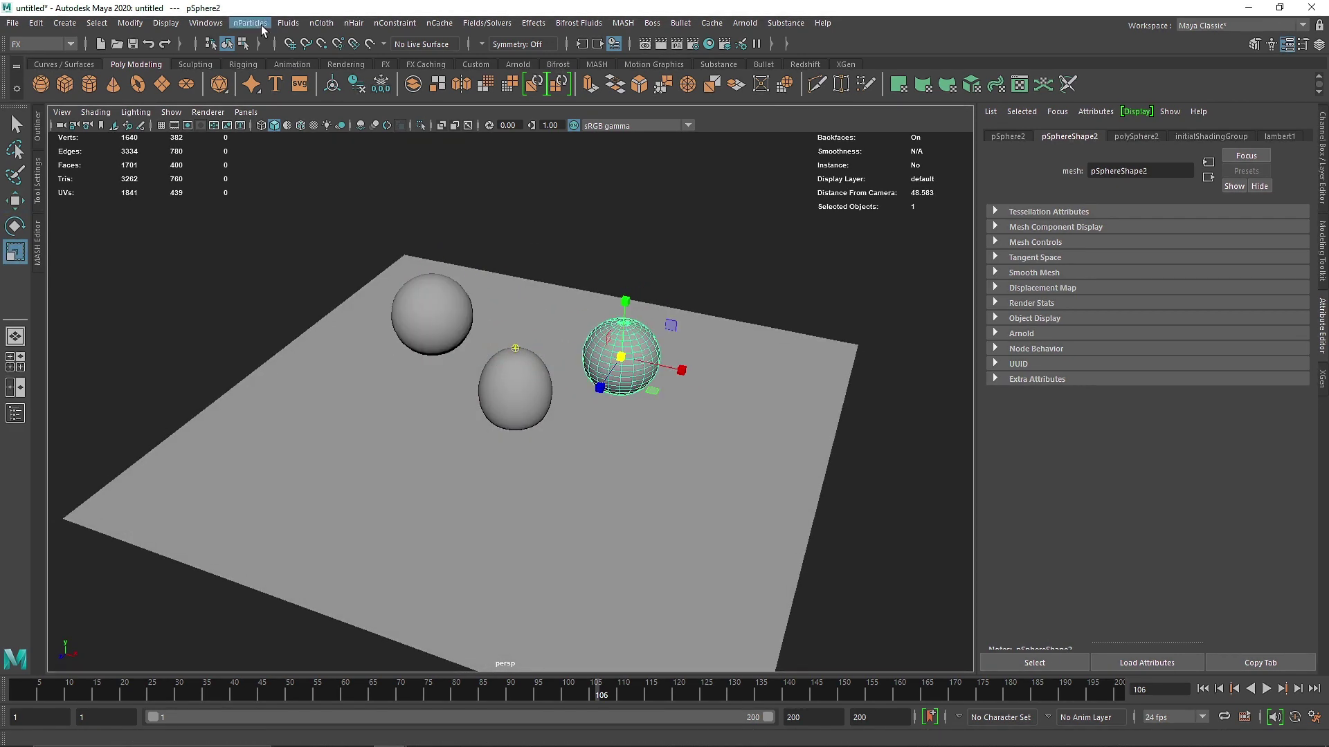
pyautogui.click(321, 23)
pyautogui.click(346, 76)
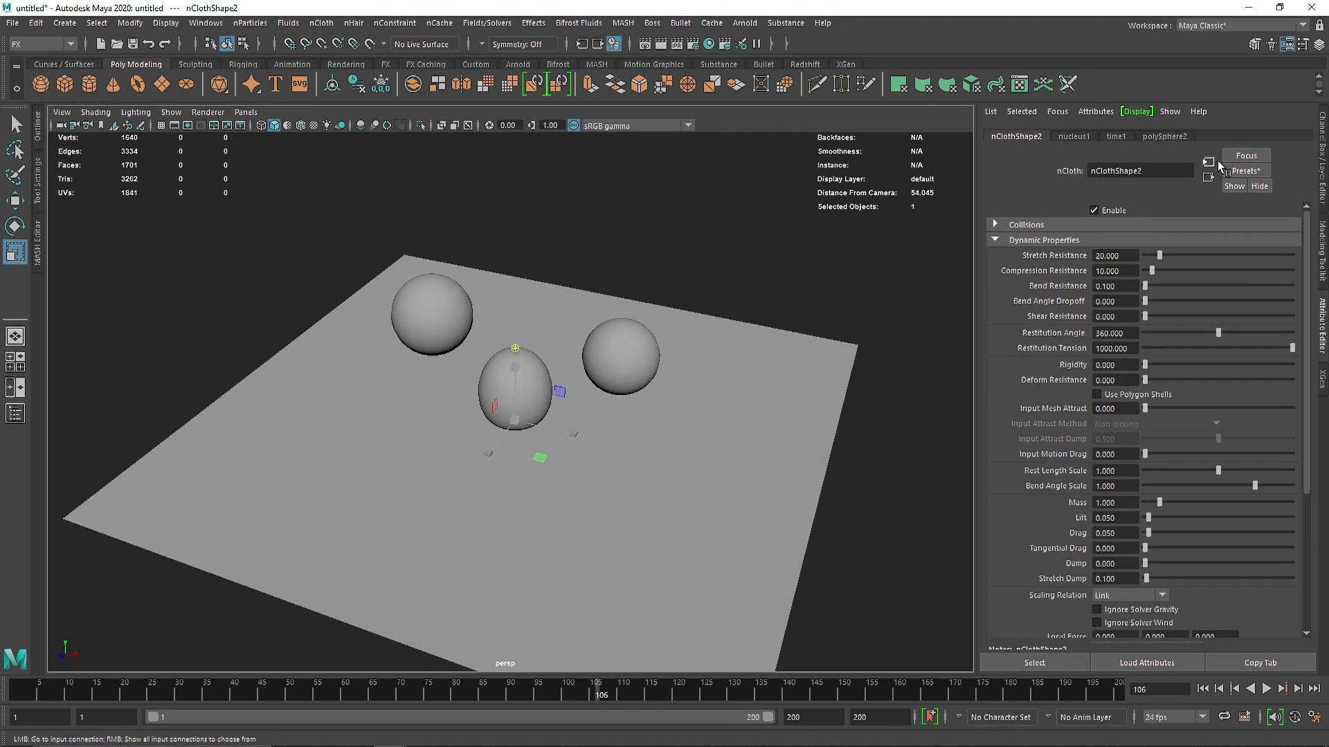
pyautogui.click(1245, 171)
pyautogui.click(1137, 508)
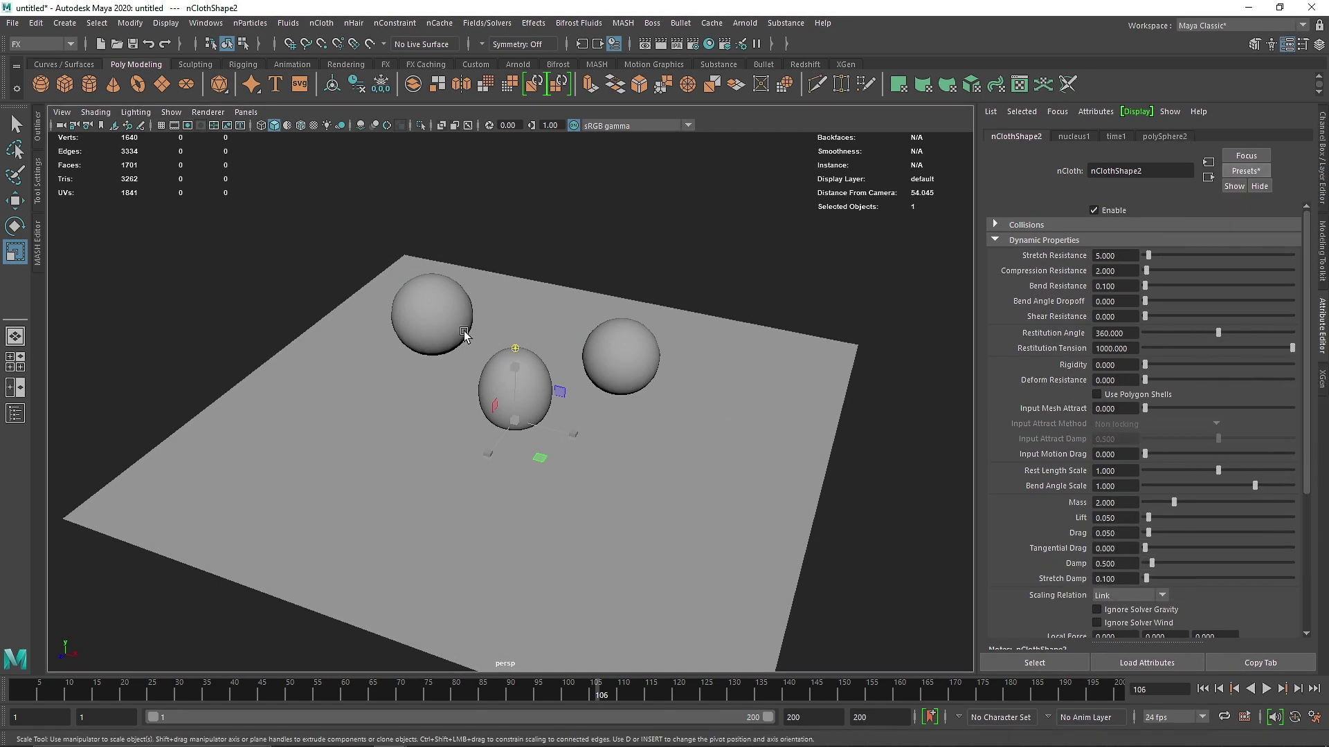
# Convert the left sphere to nCloth and replace its settings with the Idea preset.
pyautogui.click(463, 336)
pyautogui.click(321, 22)
pyautogui.click(346, 54)
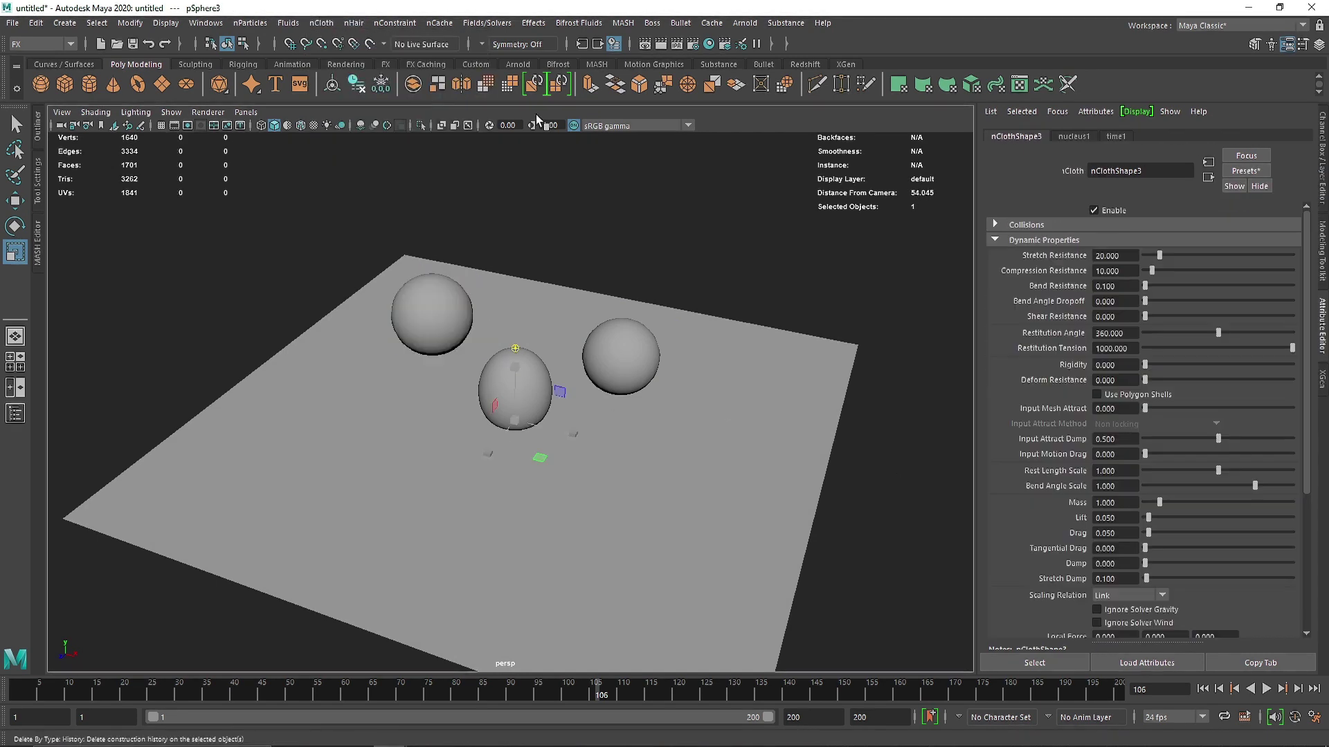
pyautogui.click(1245, 171)
pyautogui.moveTo(1236, 512)
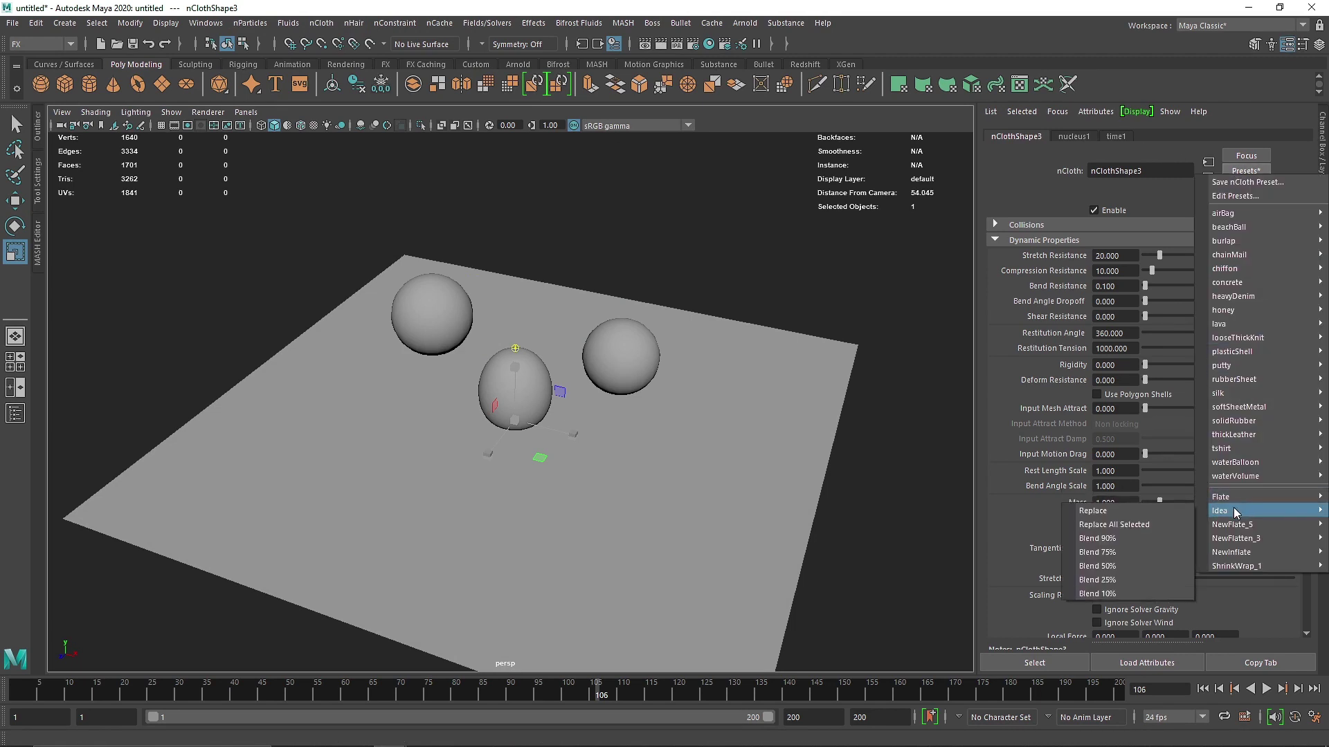
pyautogui.click(1135, 509)
# Deselect everything and play the simulation of the three nCloth spheres from the first frame, stopping after they drop.
pyautogui.click(783, 323)
pyautogui.click(1202, 689)
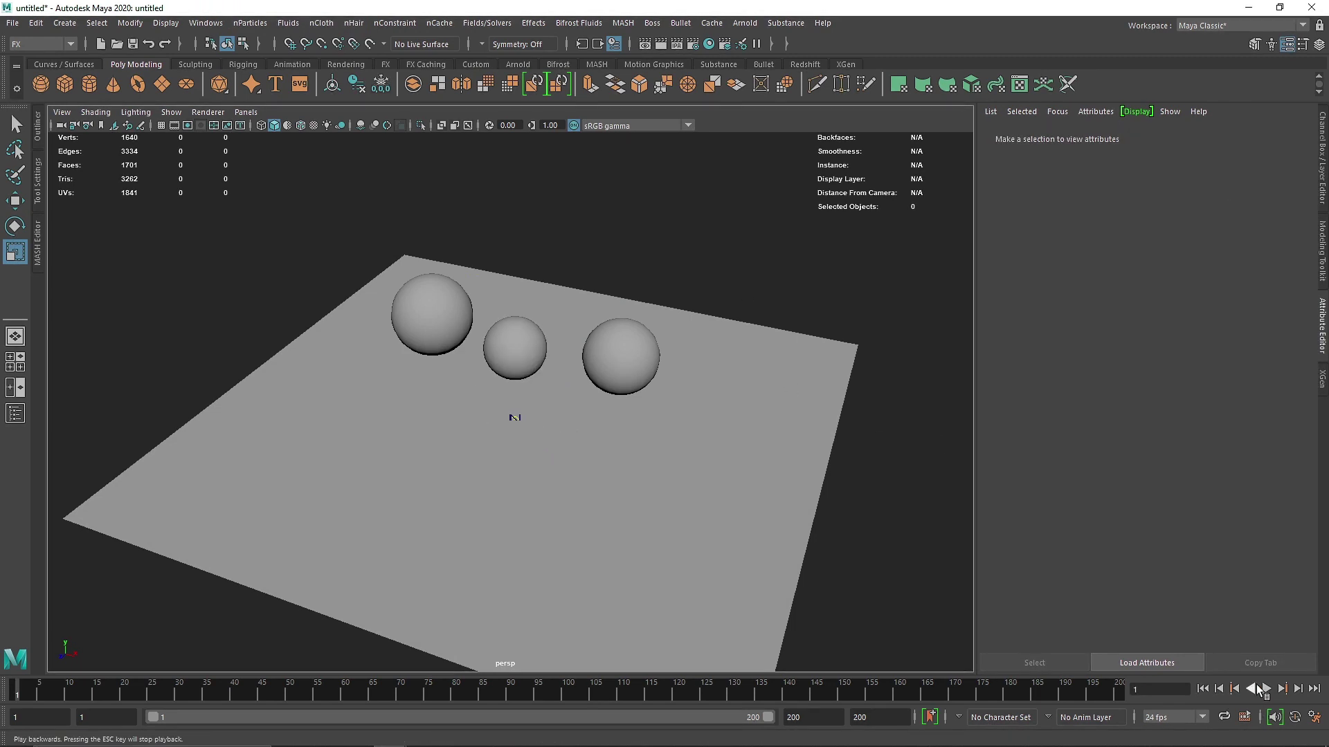
pyautogui.click(1265, 688)
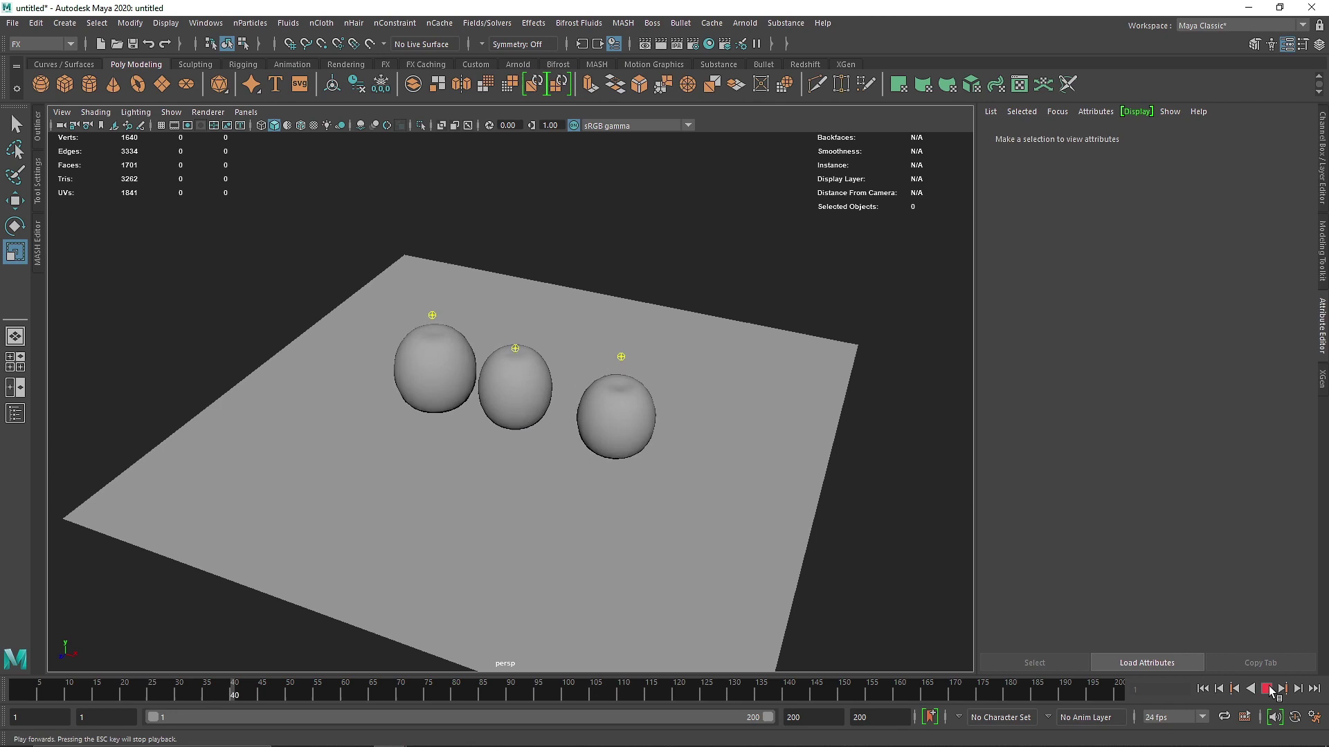
pyautogui.click(1266, 688)
# Rewind to the first frame and move the right sphere inward and up, close above the small middle sphere.
pyautogui.click(1207, 691)
pyautogui.click(658, 364)
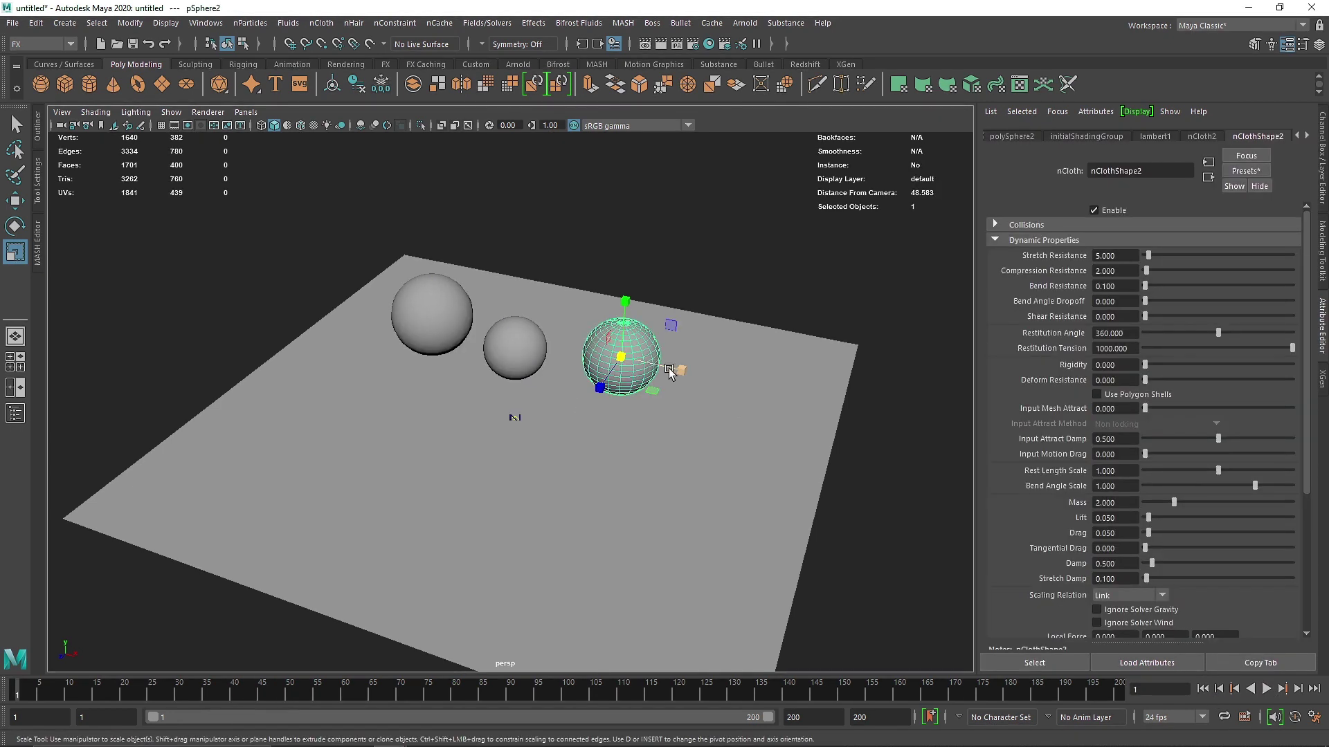
pyautogui.press('w')
pyautogui.moveTo(672, 372); pyautogui.dragTo(599, 357)
pyautogui.moveTo(550, 294)
pyautogui.mouseDown()
pyautogui.moveTo(549, 244)
pyautogui.moveTo(546, 270)
pyautogui.mouseUp()
# Move the left sphere inward and raise it to about 13.8 cm so it hangs above the other two spheres.
pyautogui.click(430, 298)
pyautogui.moveTo(488, 332); pyautogui.dragTo(540, 335)
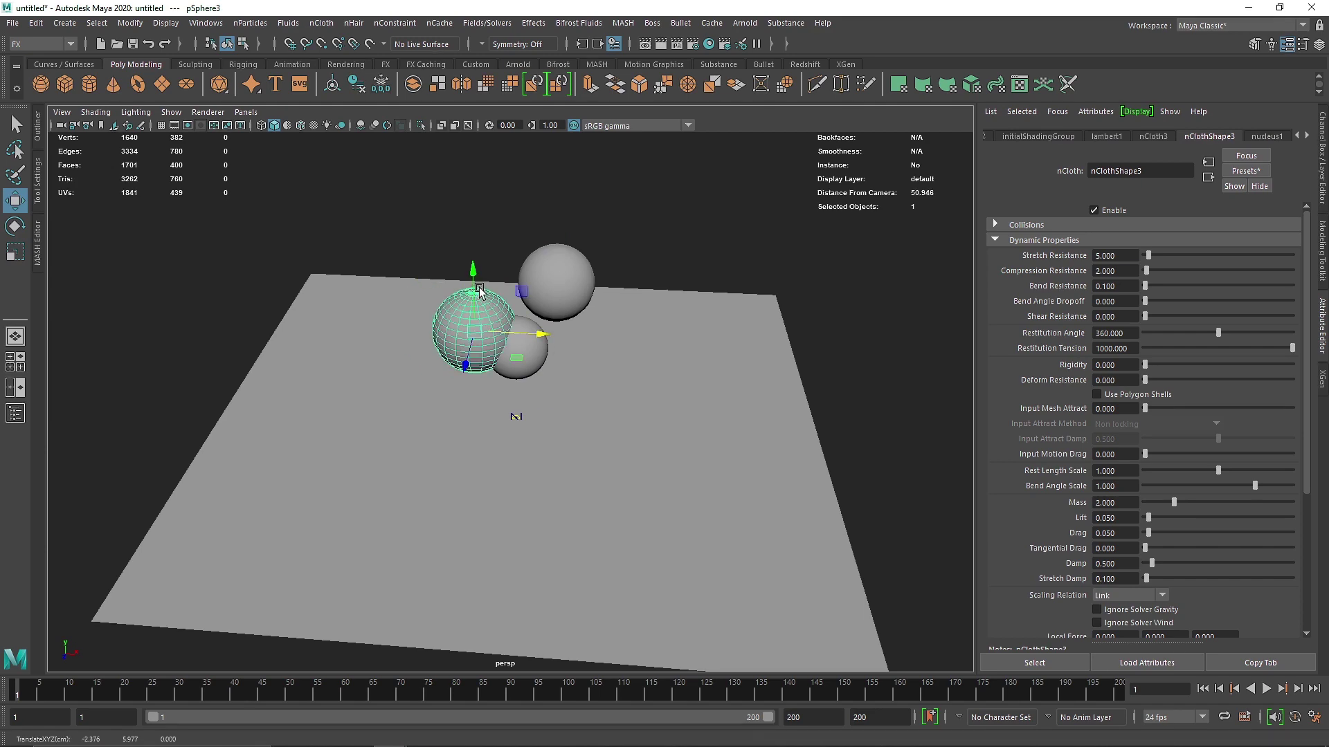
pyautogui.moveTo(480, 291); pyautogui.dragTo(475, 204)
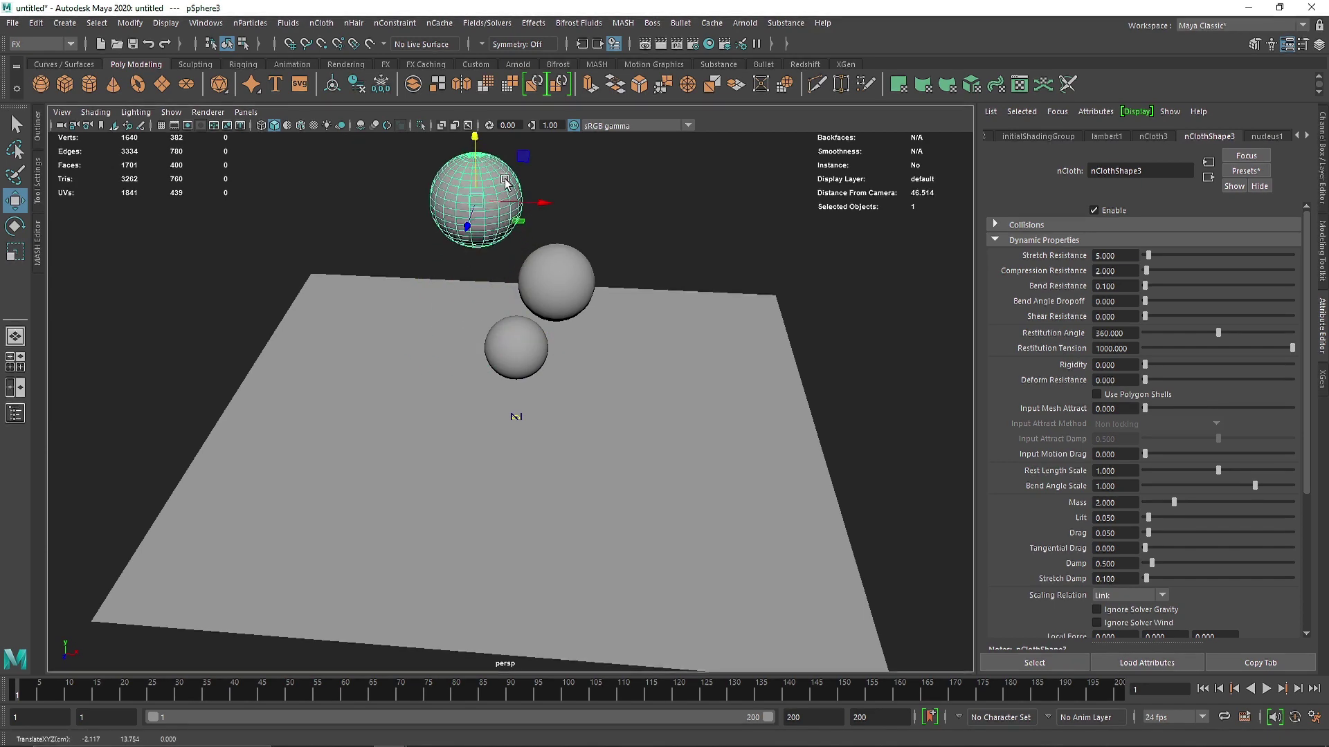
pyautogui.moveTo(540, 202); pyautogui.dragTo(548, 204)
pyautogui.keyDown('alt'); pyautogui.moveTo(601, 257); pyautogui.dragTo(542, 276); pyautogui.keyUp('alt')
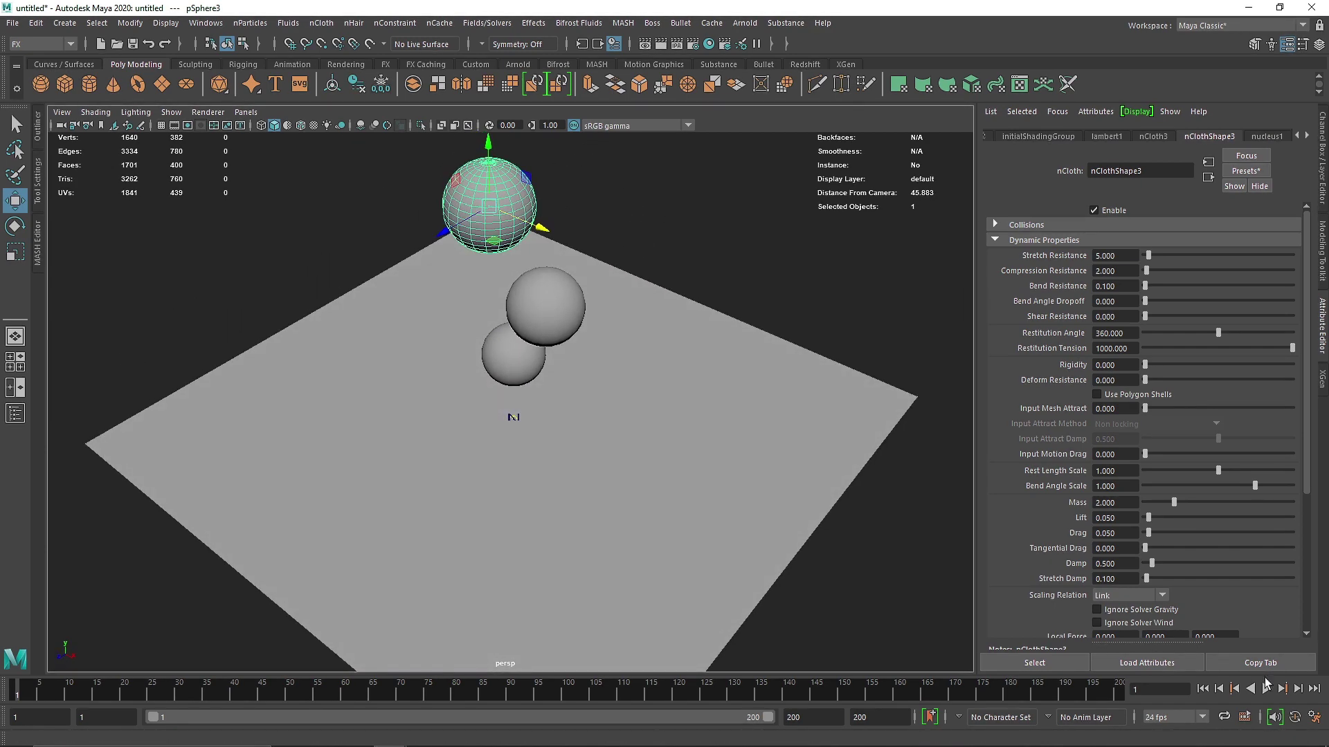
# Play the simulation of the stacked spheres colliding, examine it from a lower angle and stop playback.
pyautogui.click(1266, 688)
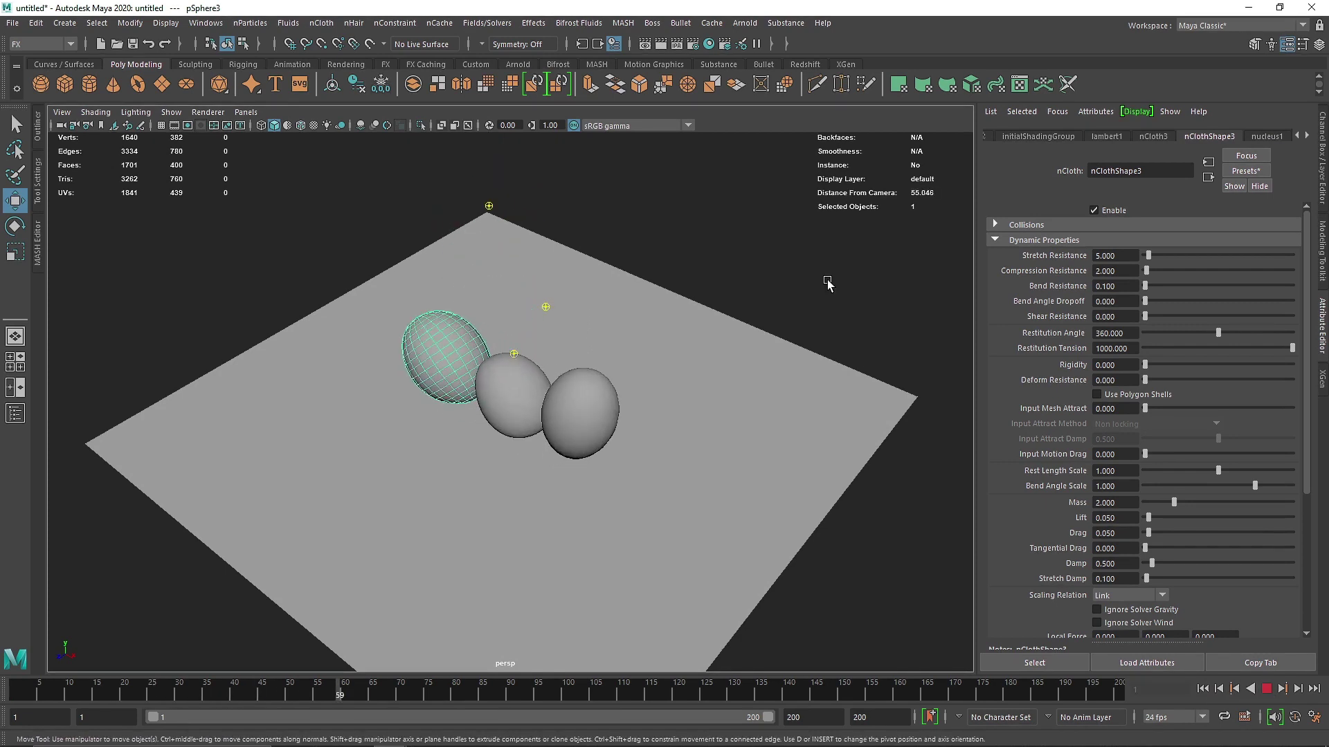
pyautogui.keyDown('alt'); pyautogui.moveTo(591, 415); pyautogui.dragTo(707, 381); pyautogui.keyUp('alt')
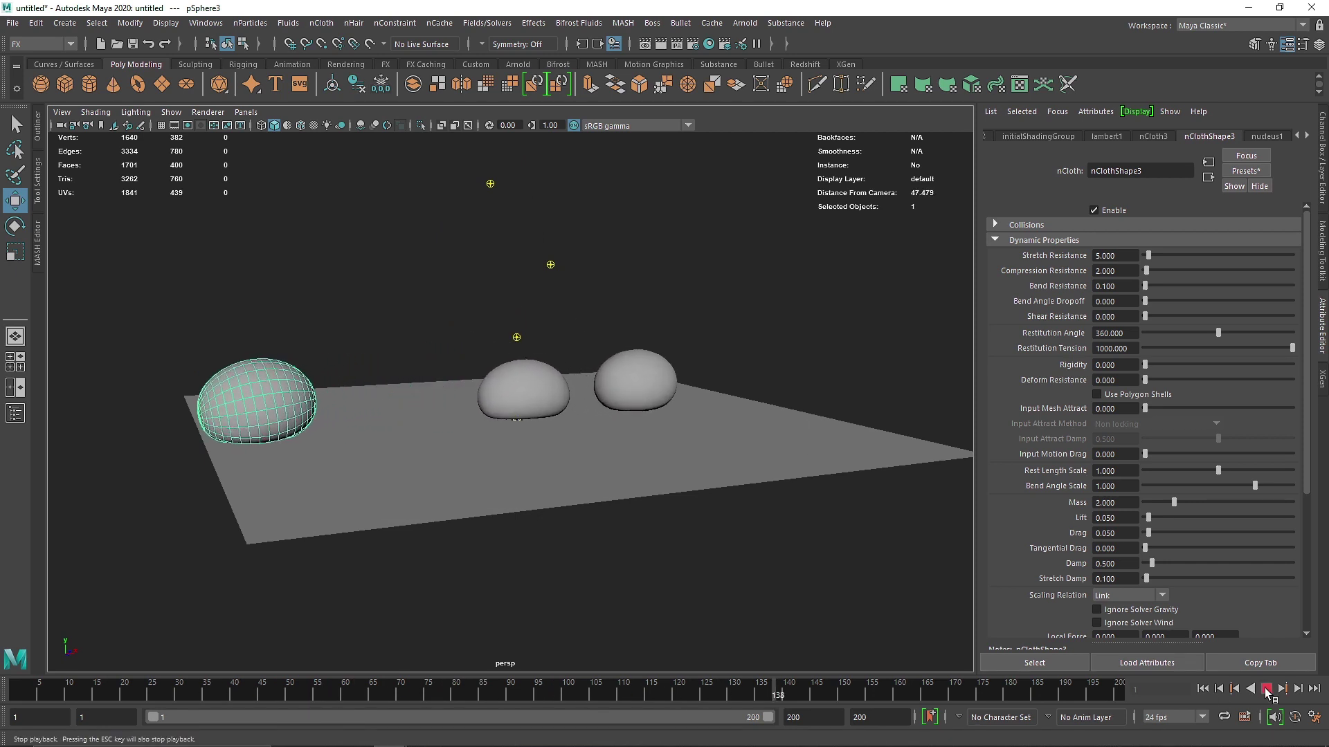
pyautogui.click(1266, 691)
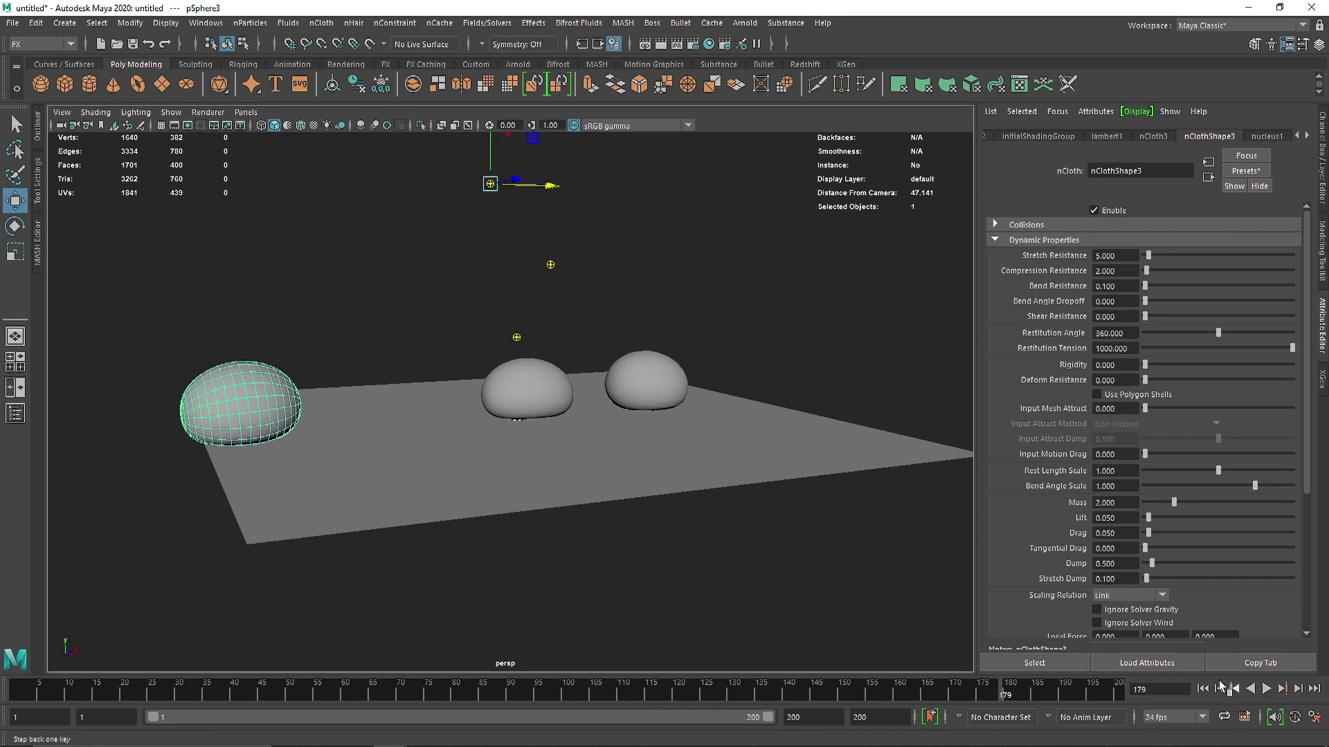